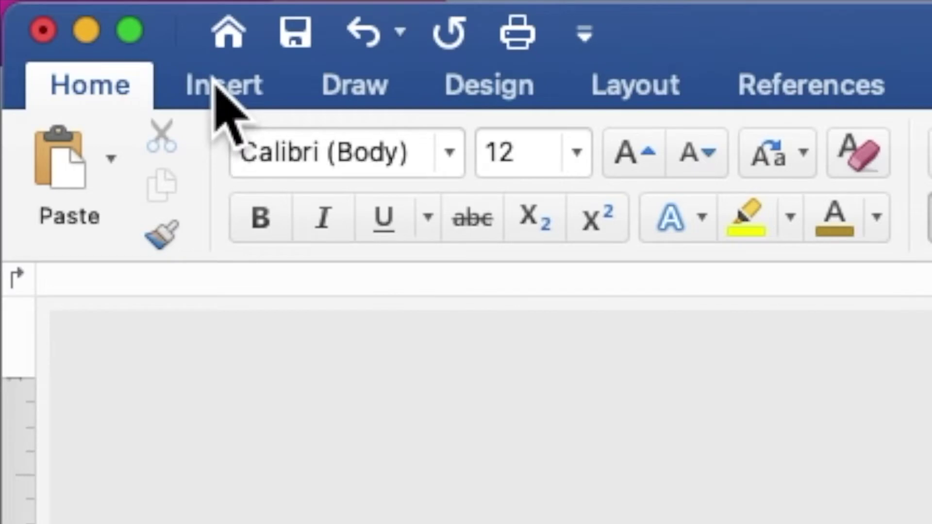
Step: Insert the pink-and-white striped floral background JPG from the Desktop folder onto the page
left_click(217, 81)
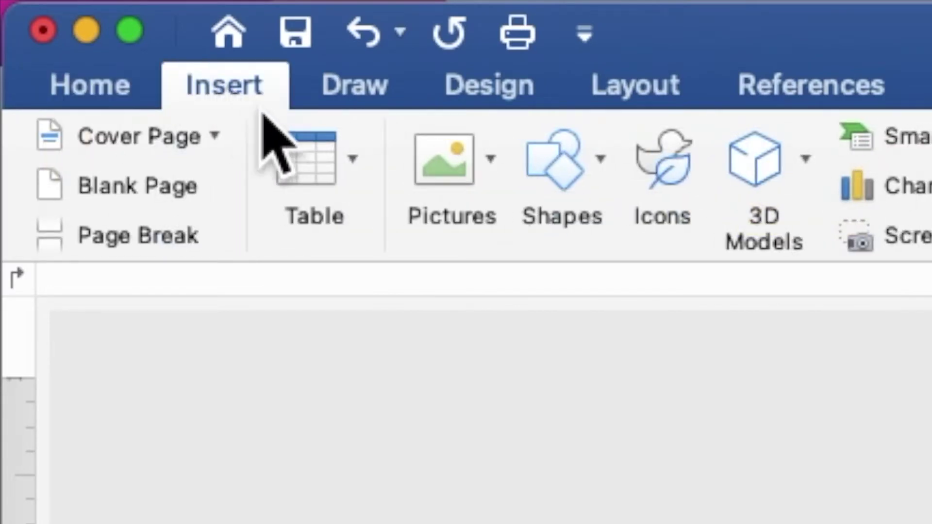
left_click(437, 164)
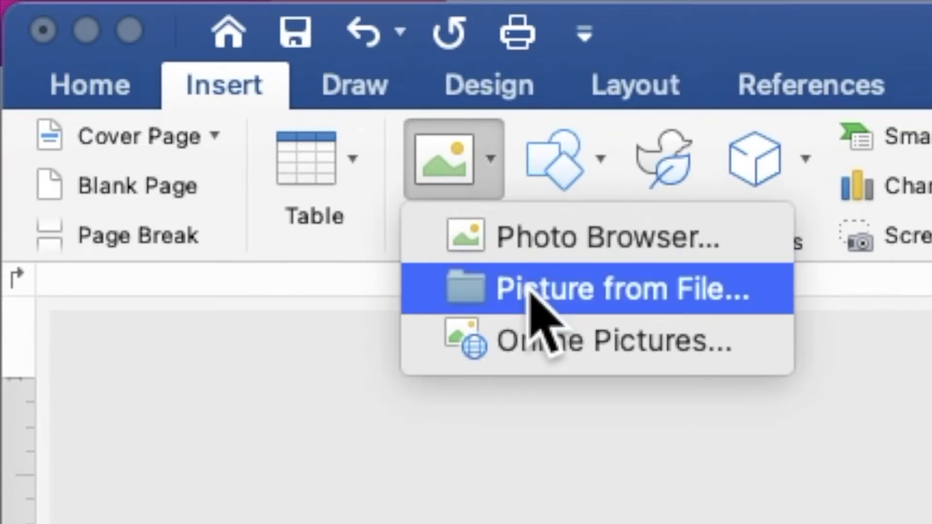
left_click(530, 290)
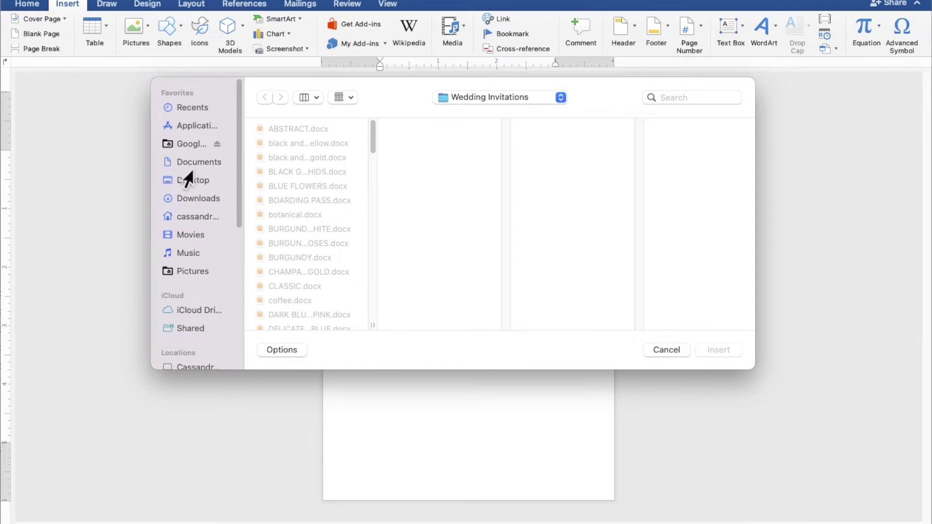
left_click(190, 181)
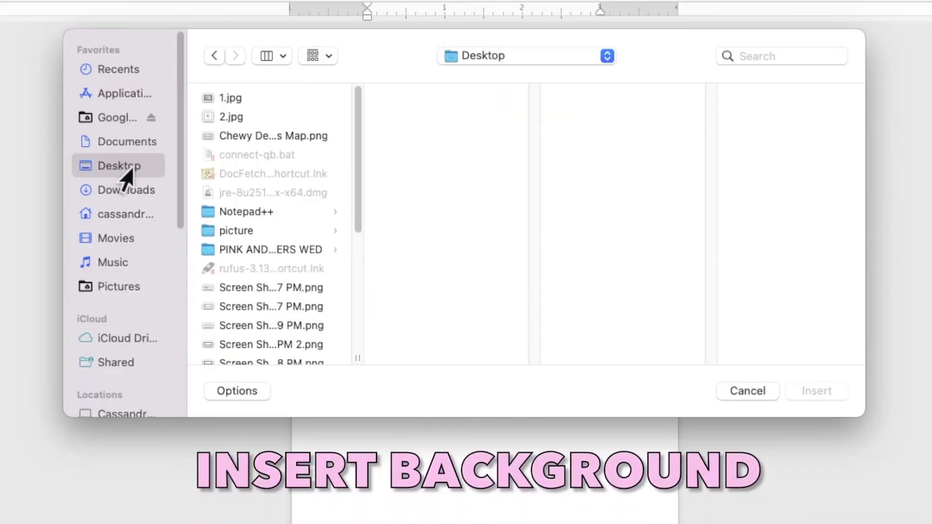
left_click(238, 248)
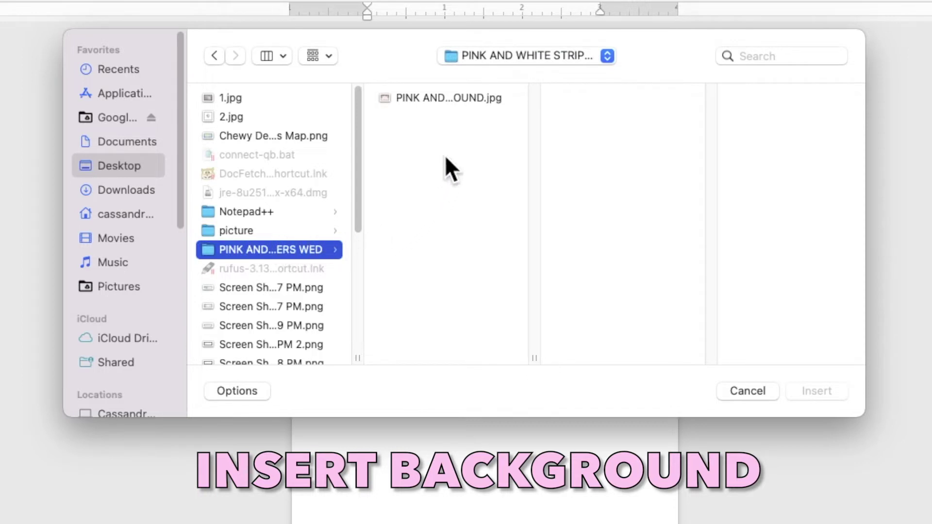
left_click(459, 97)
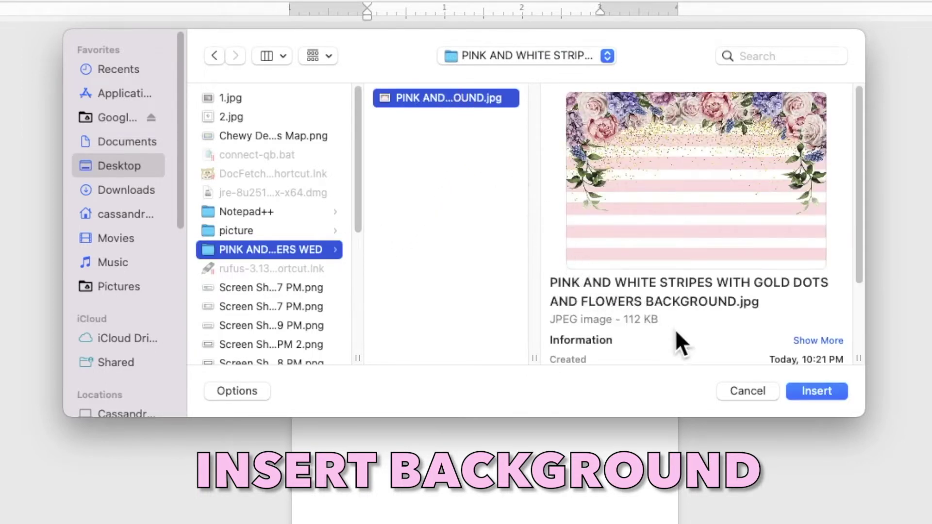
left_click(794, 390)
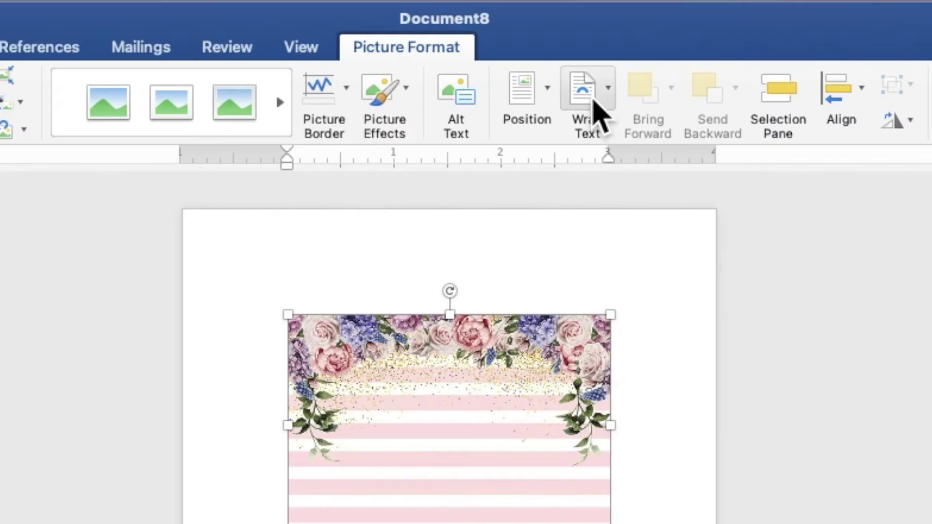
Step: Set the floral picture to float freely and stretch it across the full page width at the top
left_click(546, 31)
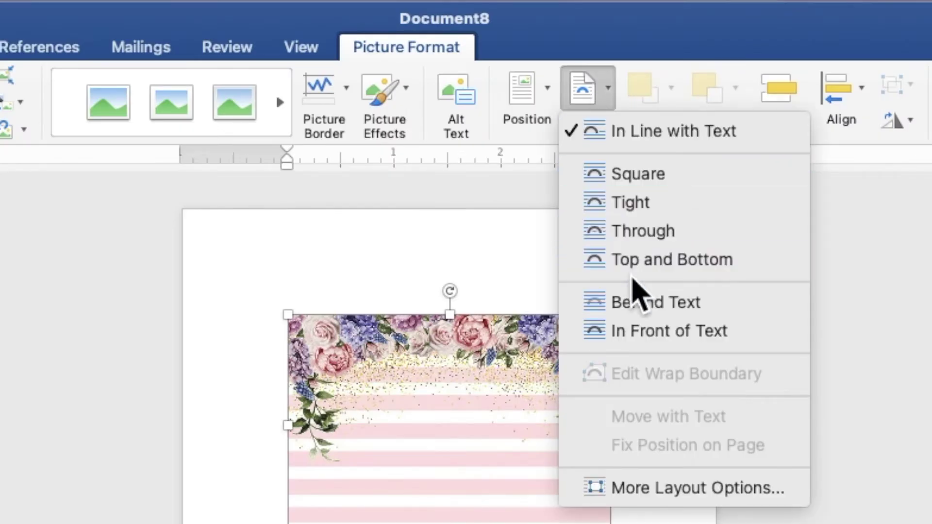
left_click(639, 309)
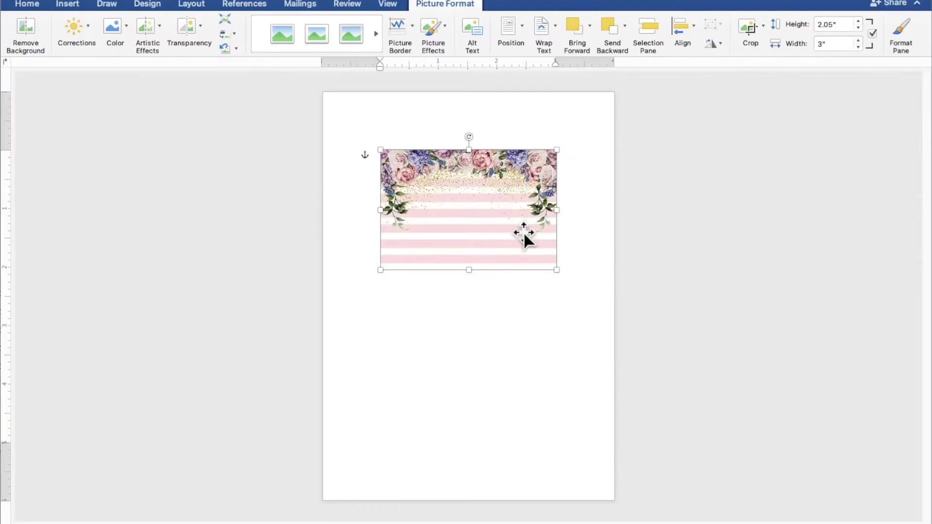
left_click_drag(524, 231, 465, 172)
left_click_drag(498, 213, 593, 299)
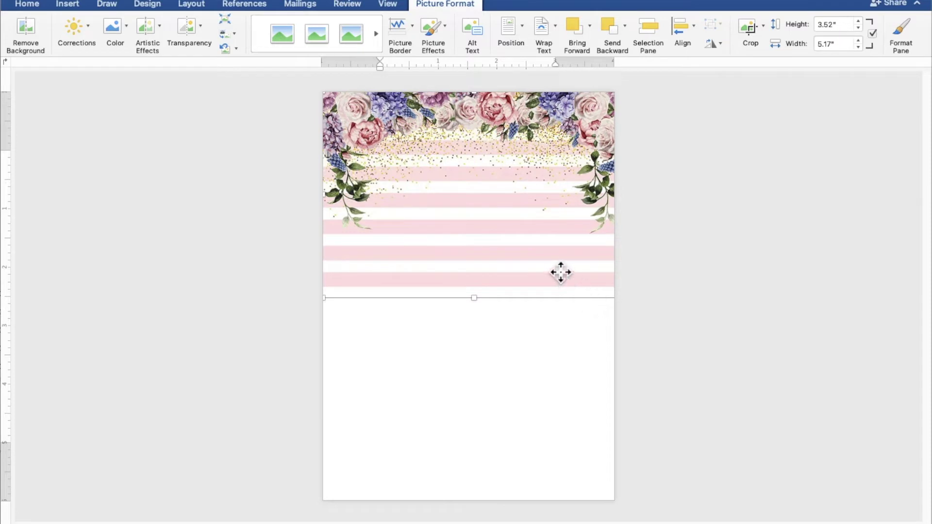
left_click_drag(560, 272, 553, 272)
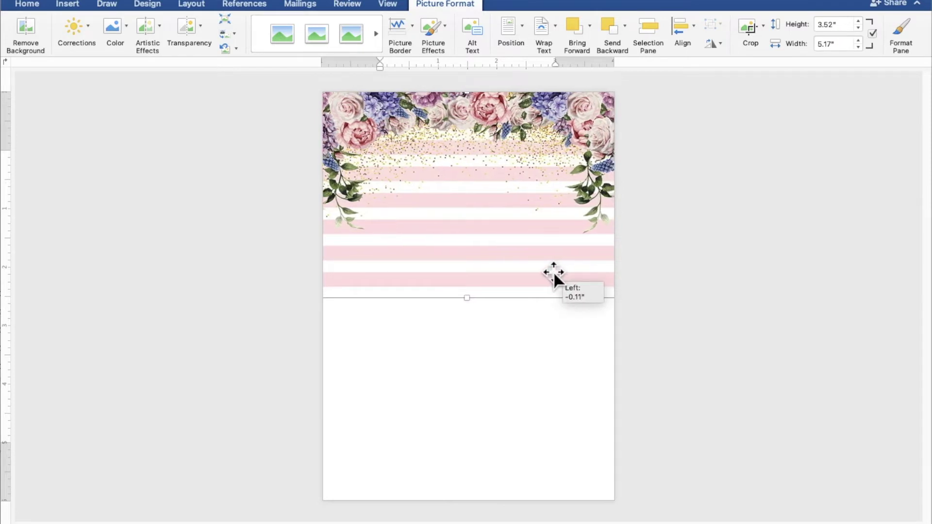
left_click_drag(554, 272, 554, 272)
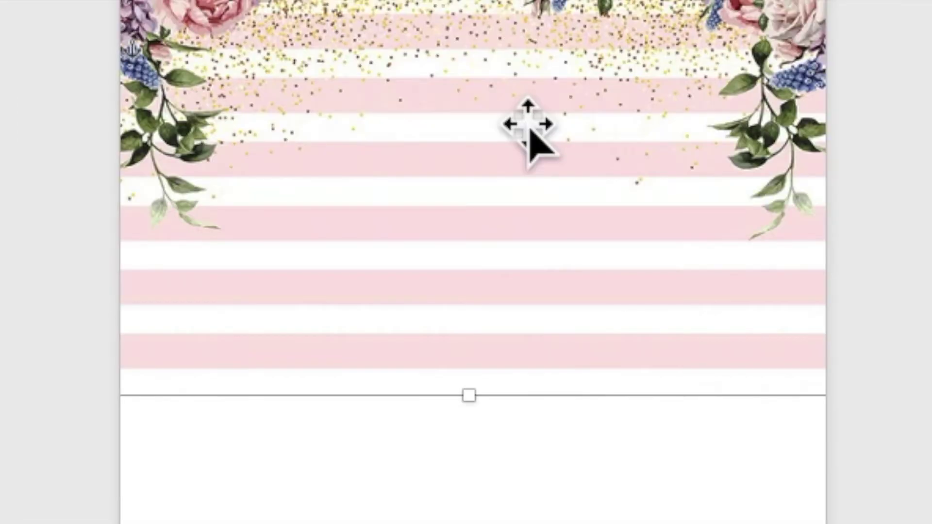
right_click(529, 127)
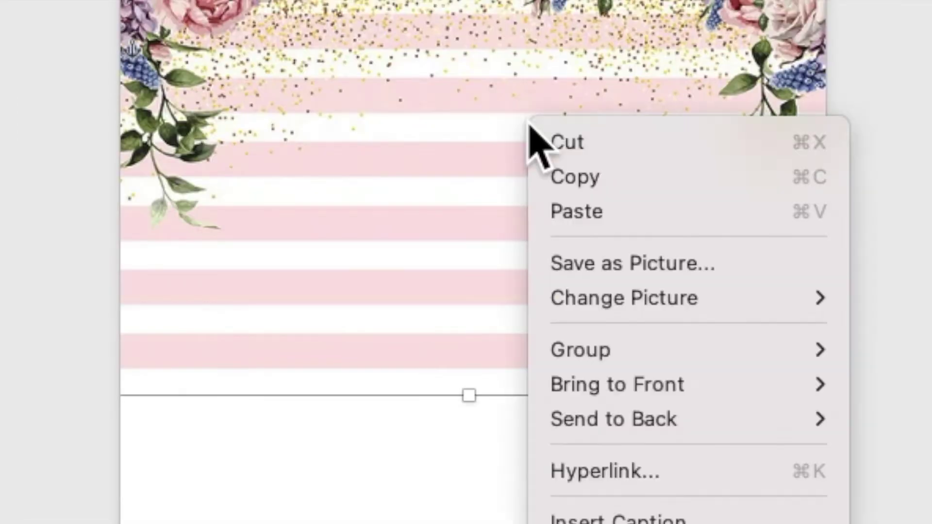
Step: Paste a copy of the floral picture, flip it vertically, and align it with the page bottom
left_click(559, 179)
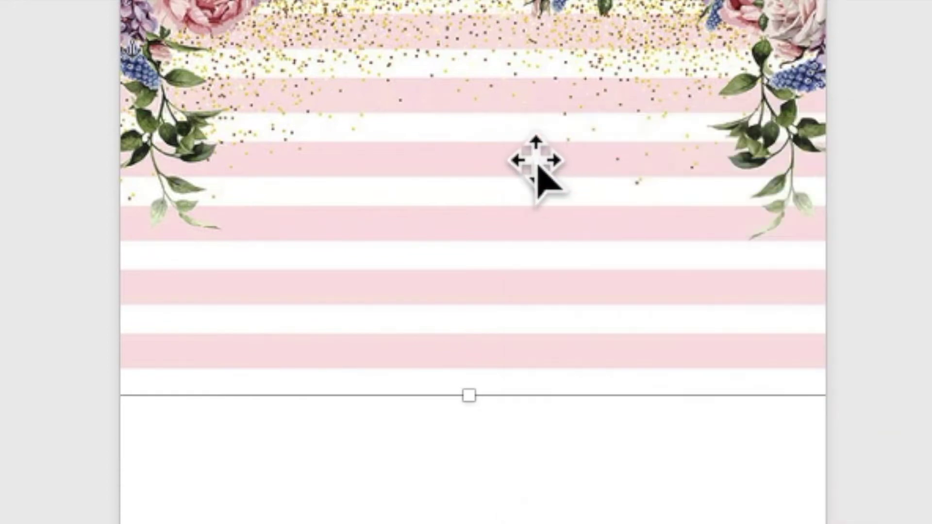
right_click(538, 166)
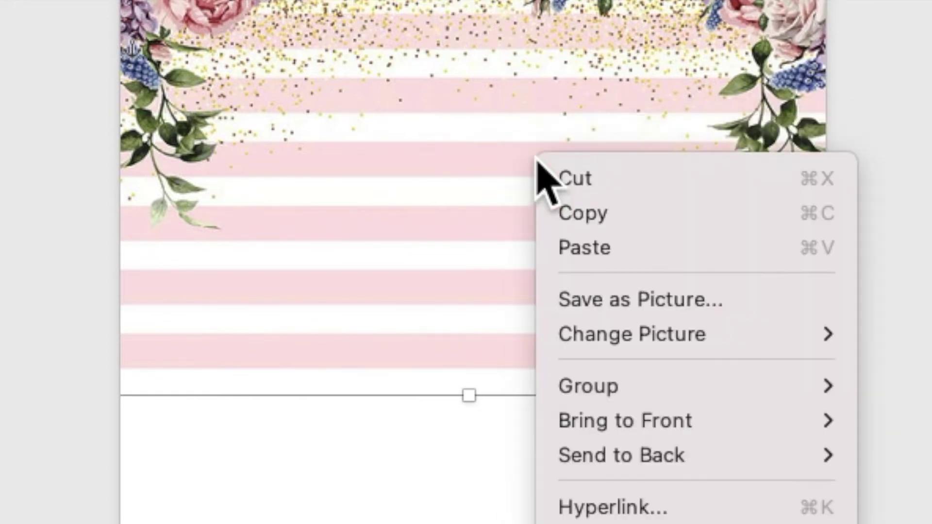
left_click(593, 249)
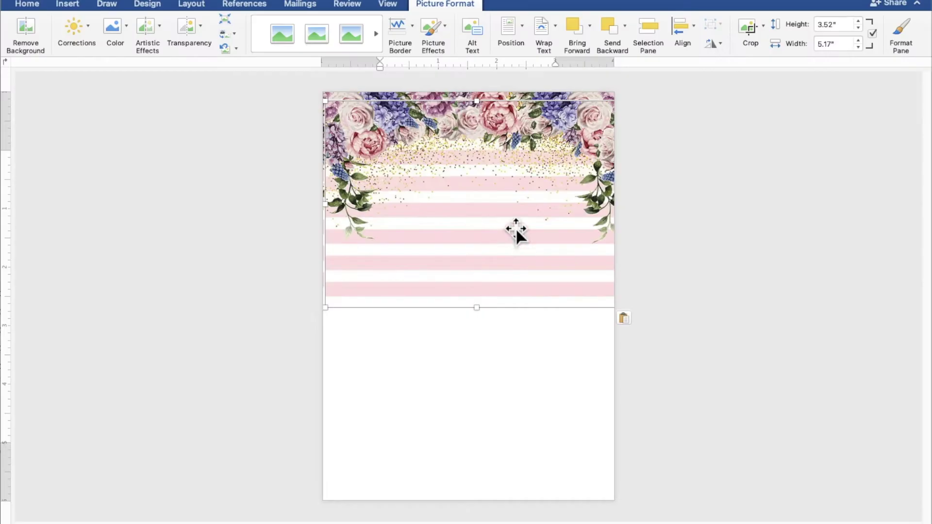
left_click_drag(506, 186, 502, 272)
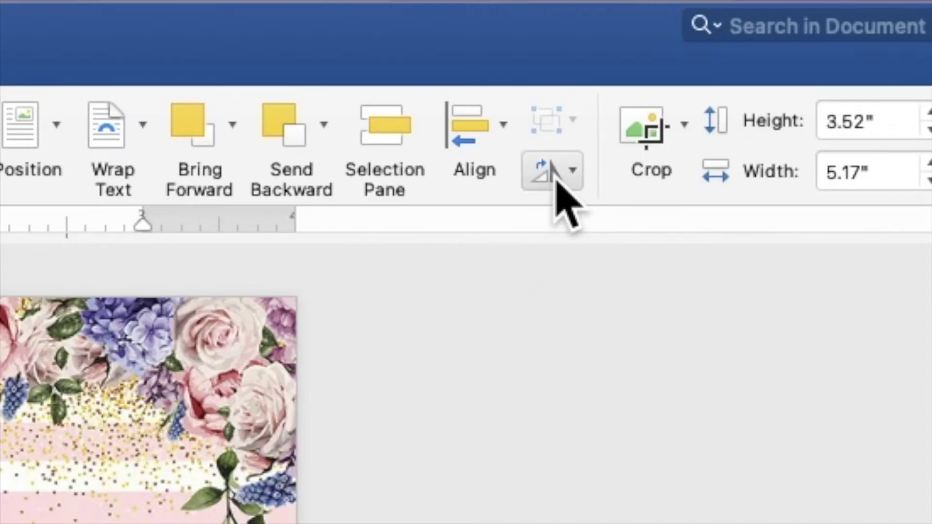
left_click(713, 45)
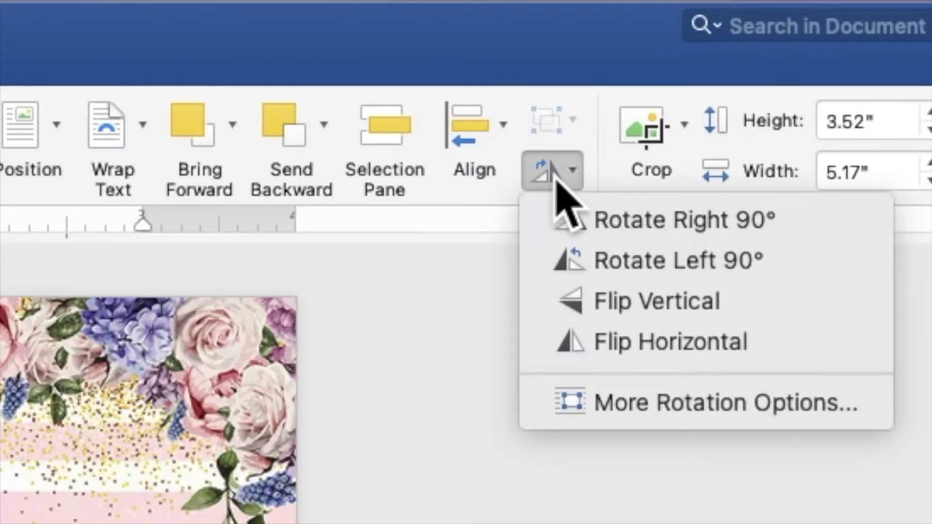
left_click(578, 303)
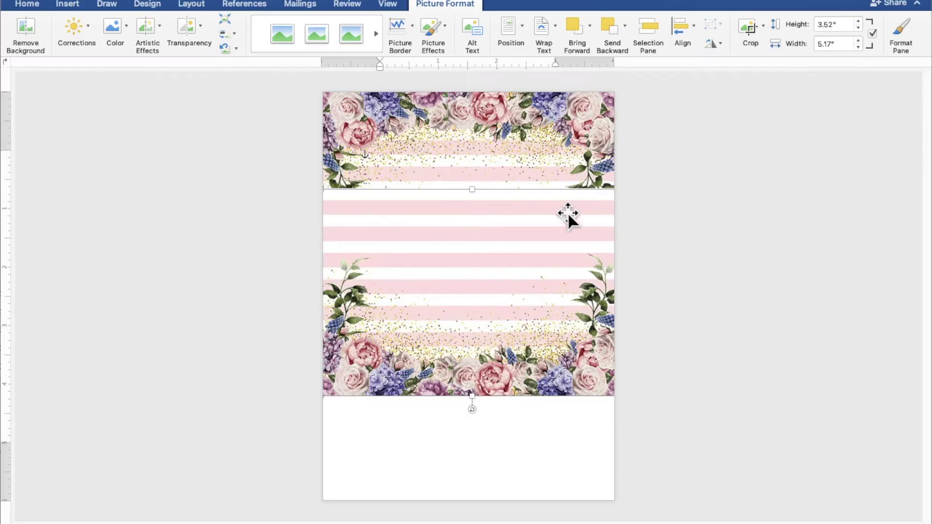
left_click_drag(502, 205, 500, 267)
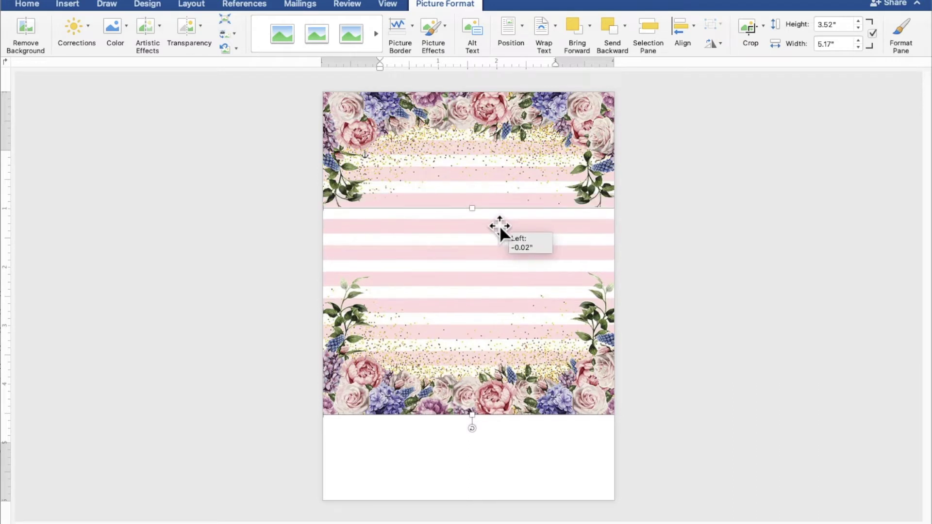
left_click_drag(499, 267, 500, 307)
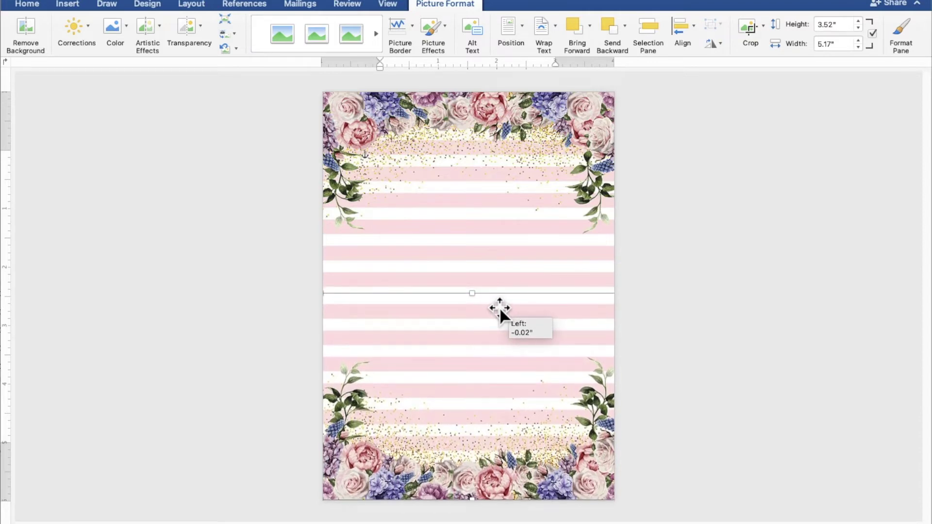
Step: Draw a large rectangle over the page centre and set it up to hold text
left_click(733, 302)
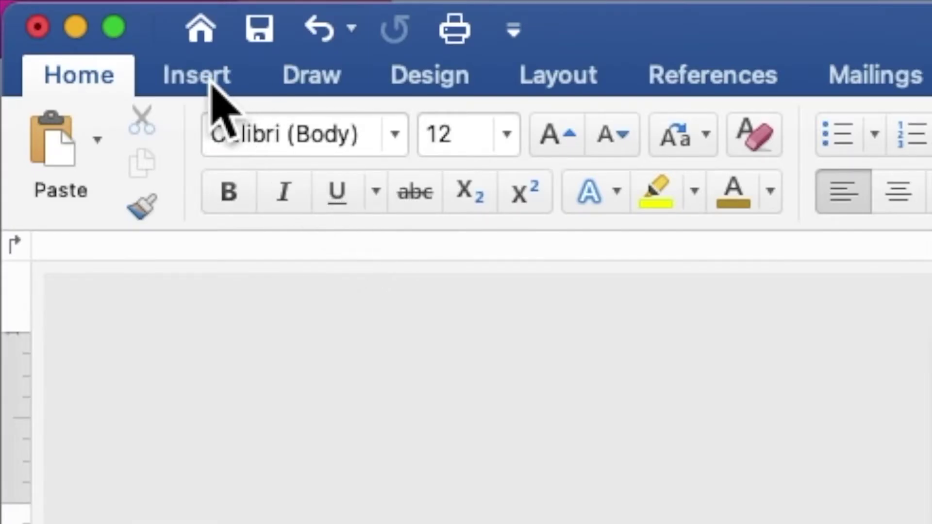
left_click(214, 87)
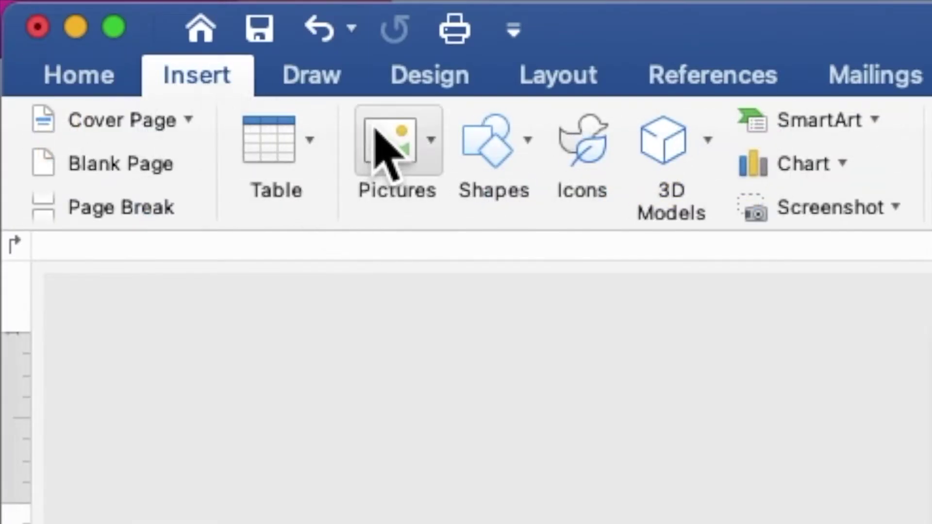
left_click(491, 155)
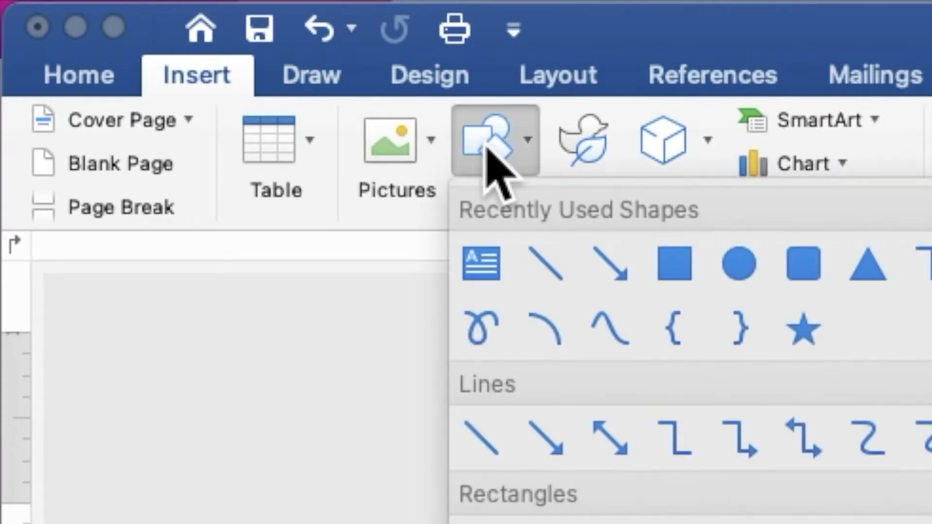
left_click(669, 264)
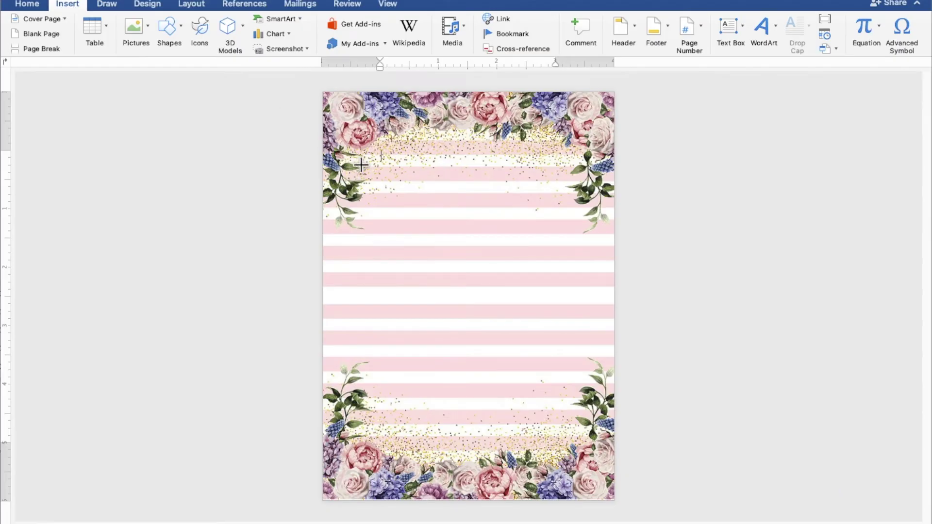
left_click_drag(364, 168, 578, 409)
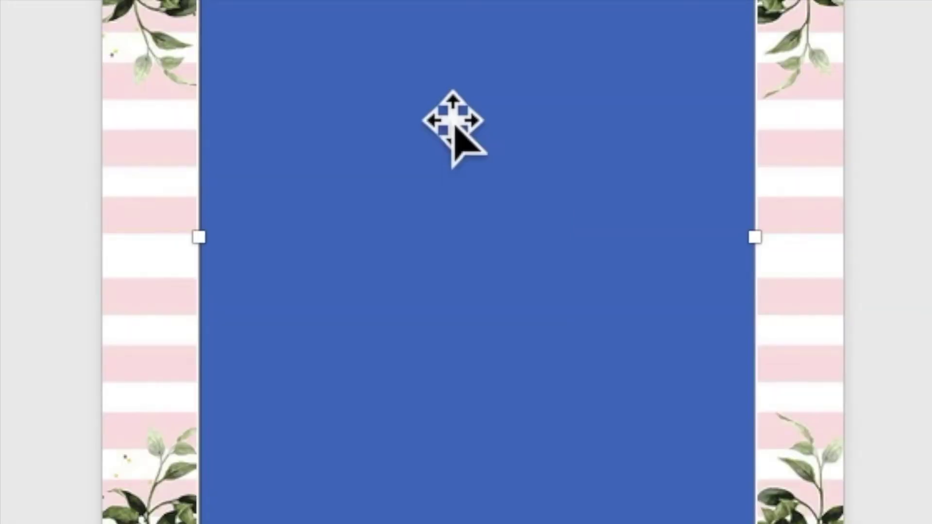
right_click(453, 116)
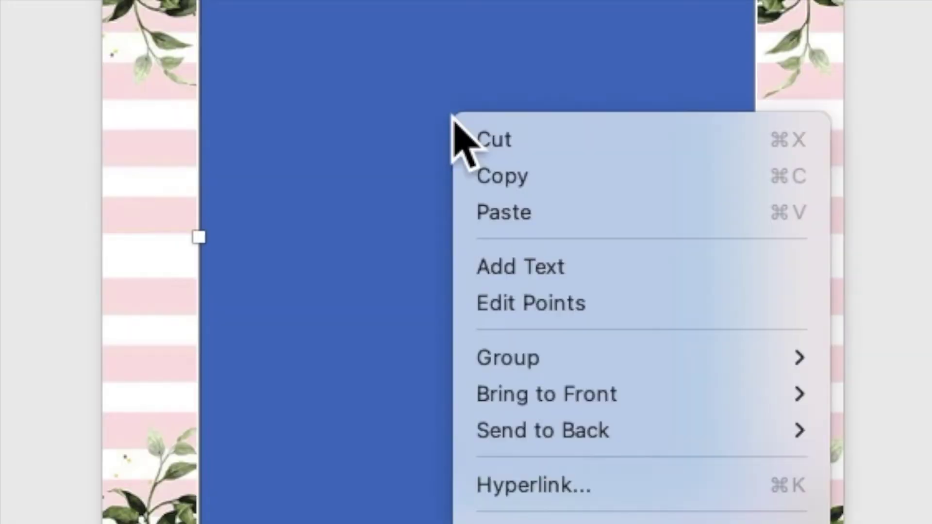
left_click(533, 265)
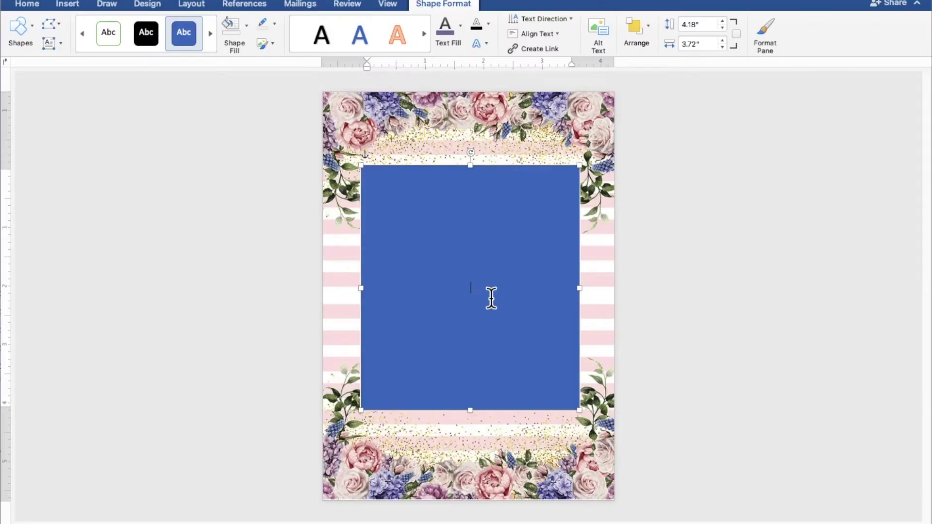
Step: Type 'TOGETHER WITH THEIR FAMILIES' and the groom's name on separate lines
scroll(492, 297, "up", 2)
scroll(492, 298, "up", 2)
scroll(492, 298, "up", 2)
scroll(491, 298, "up", 2)
scroll(491, 298, "up", 1)
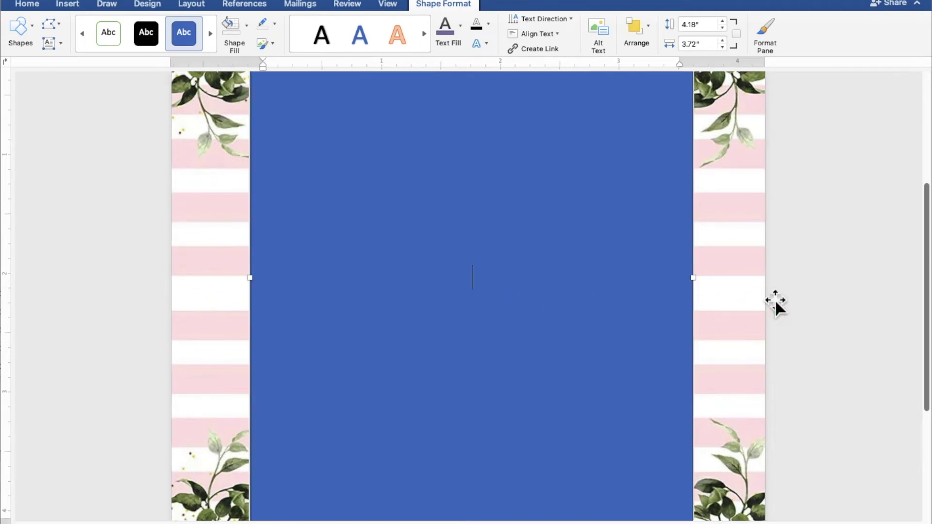
type("TOGETHER WITH THEIR FAMILIES")
key("Return")
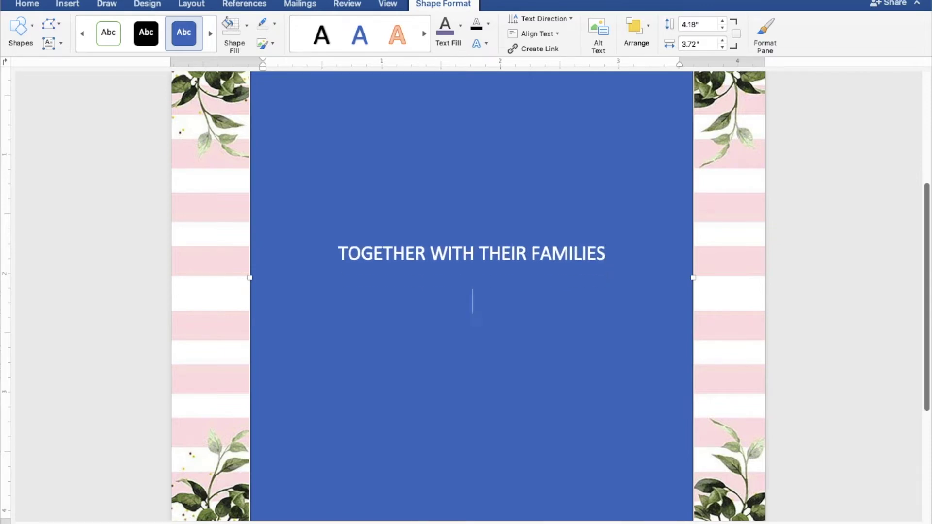
type("Ken ")
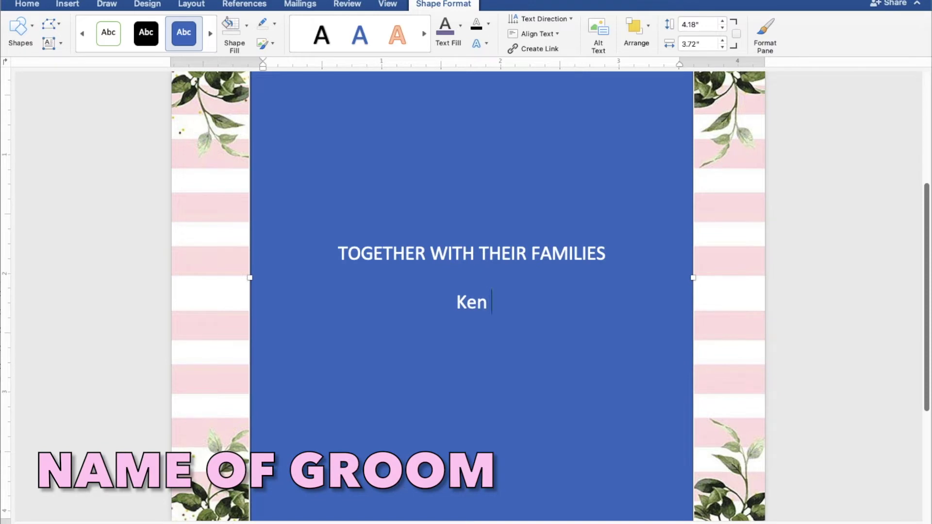
type("Aquino")
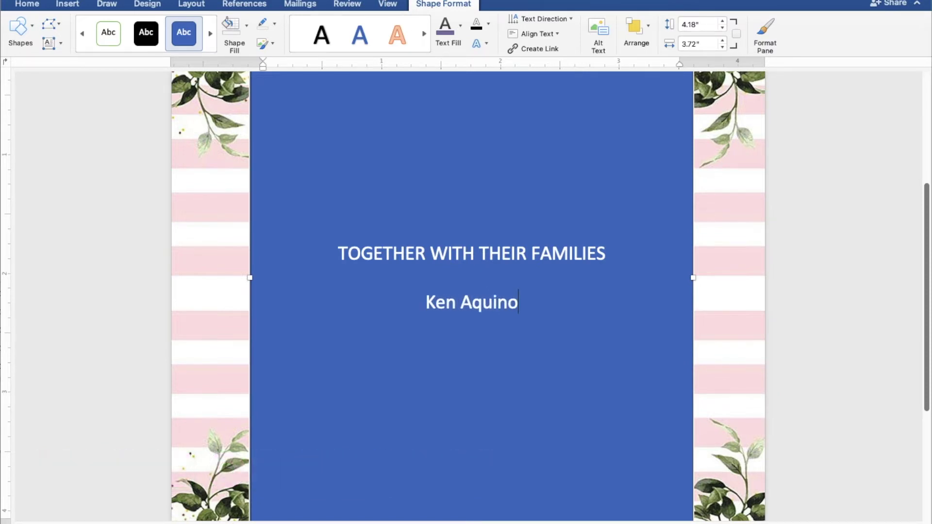
key("Return")
Step: Add 'AND', the bride's name, and start the line 'QUEST THE PLEASURE OF YOUR PRESENCE'
type("AND")
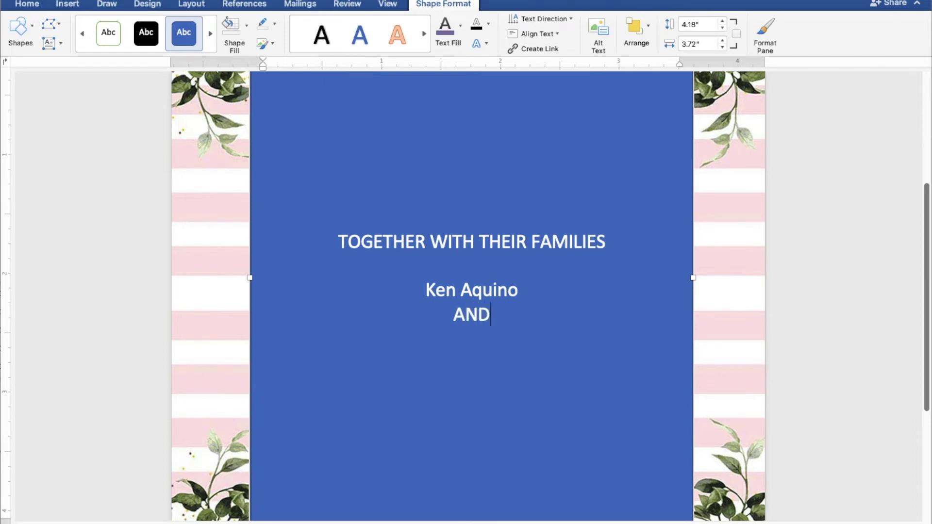
key("Return")
type("C")
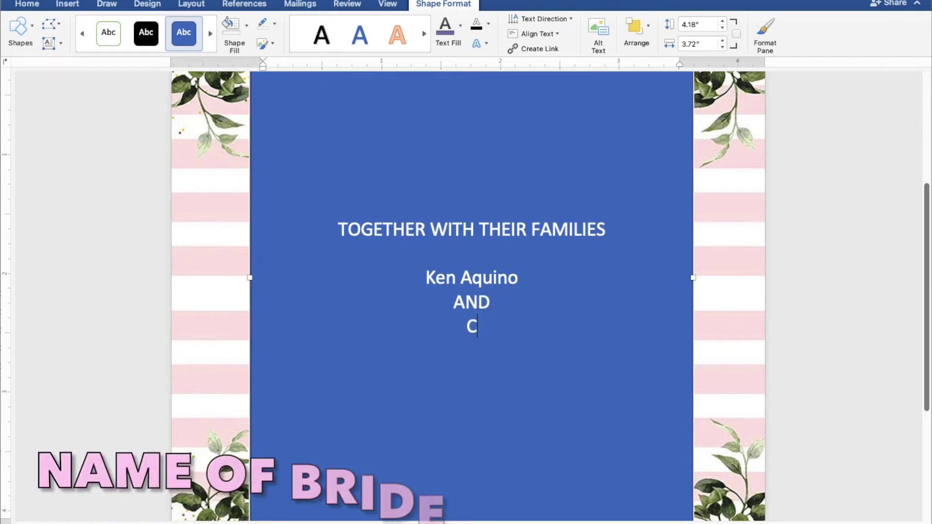
type("assy ")
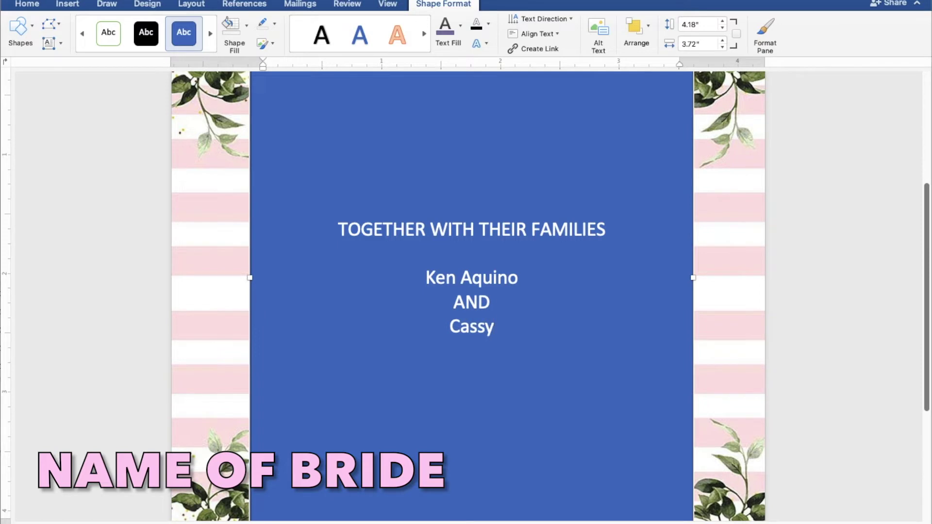
type("Soriano")
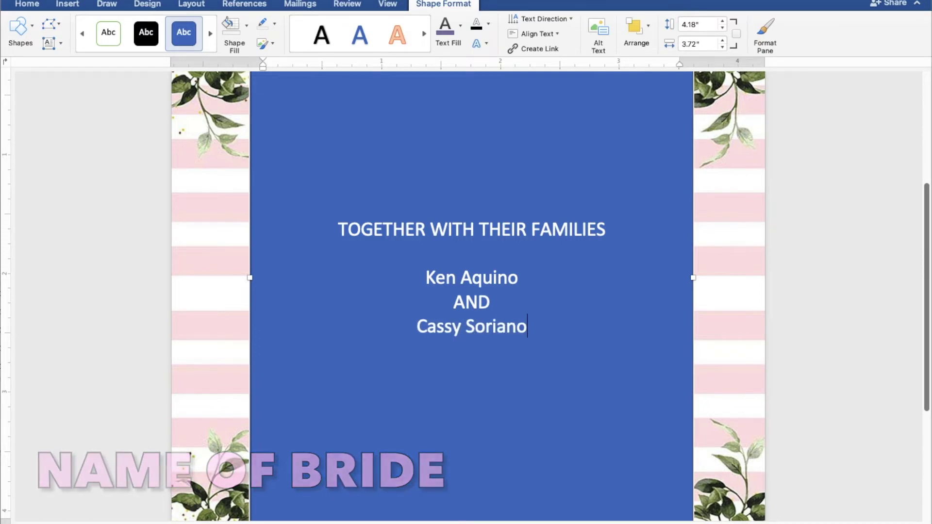
key("Return")
key("Return")
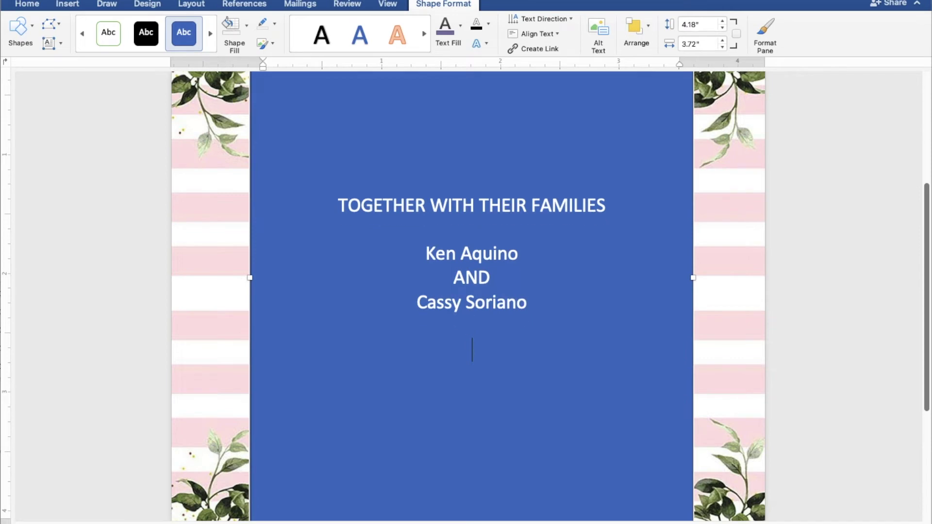
type("REQUEST THE PLEASURE OF YOUR PRESENCE")
key("Return")
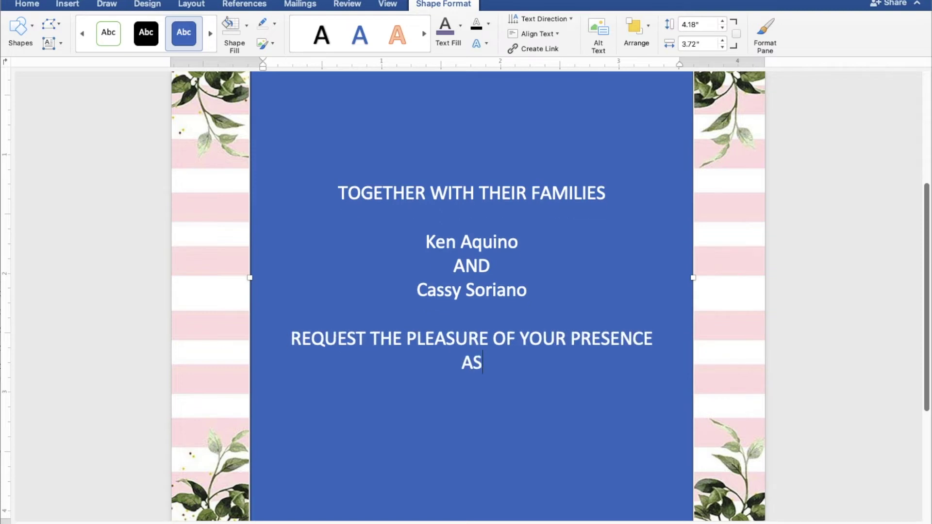
Step: Type 'THEY JOYFULLY UNITE IN MARRIAGE', 'SUNDAY' and 'MARCH 27, 2022' on separate lines
type("THEY JOYFULLY UNITE IN MARRIAGE")
key("Return")
key("Return")
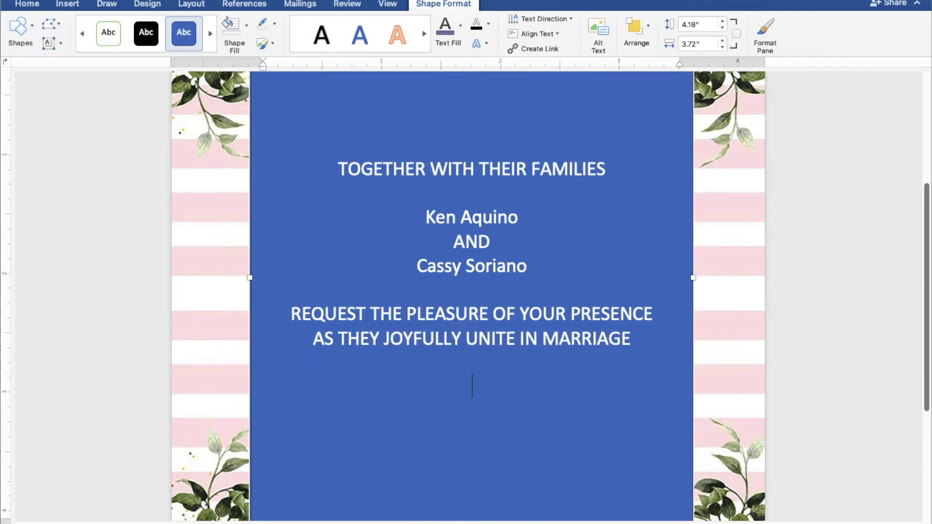
type("SUNDAY")
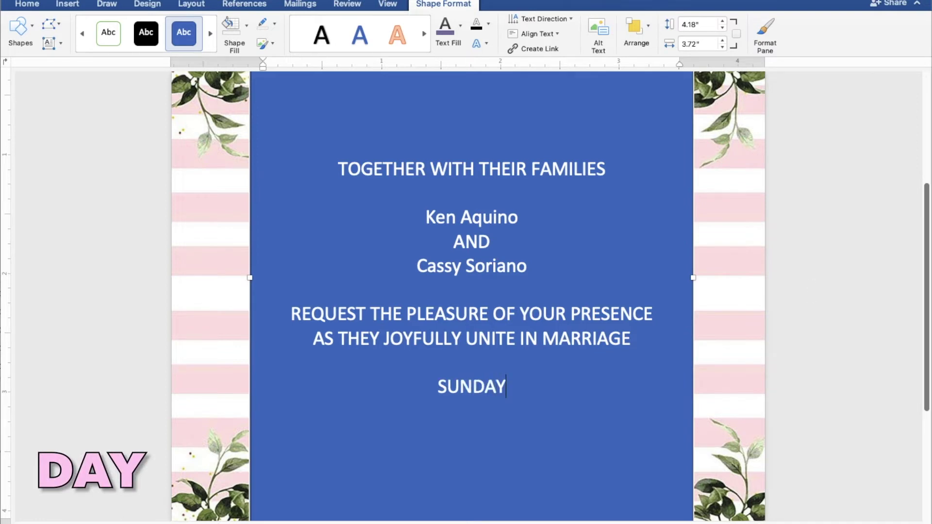
key("Return")
type("MARCH 27, 2022")
key("Return")
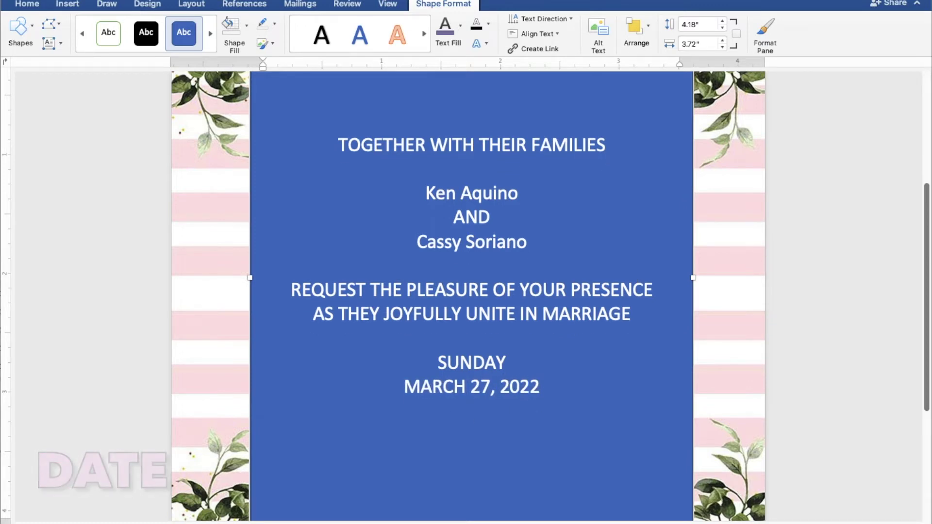
Step: Add the morning time, church name, town, and 'Reception to follow' on their own lines
type("TENO'CLOC")
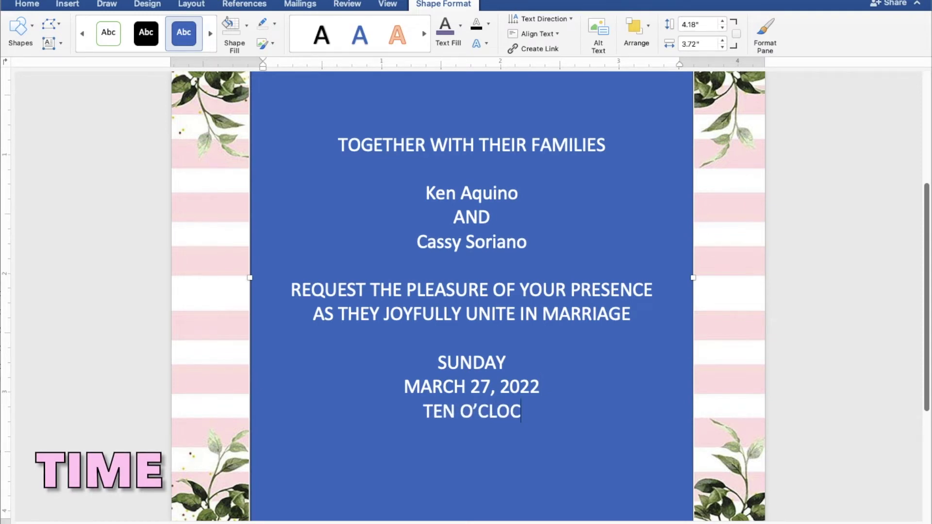
type("K IN")
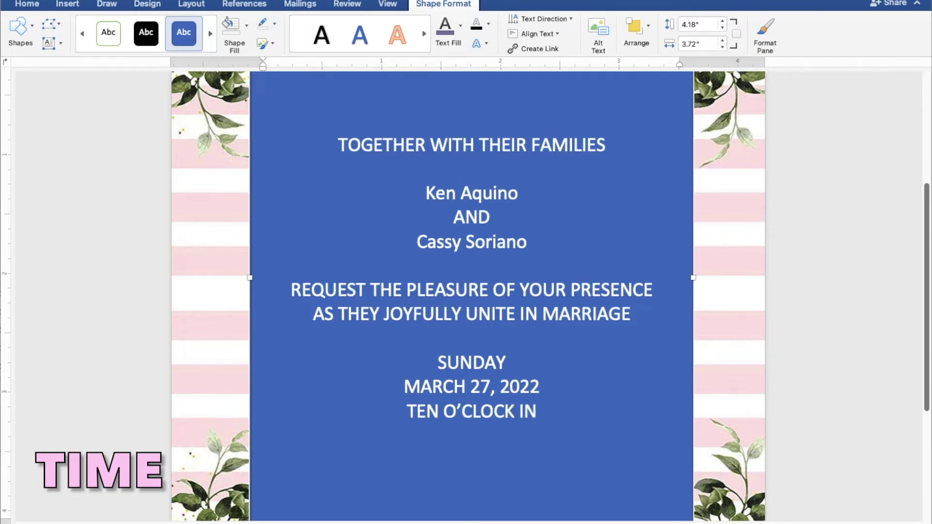
type(" THE")
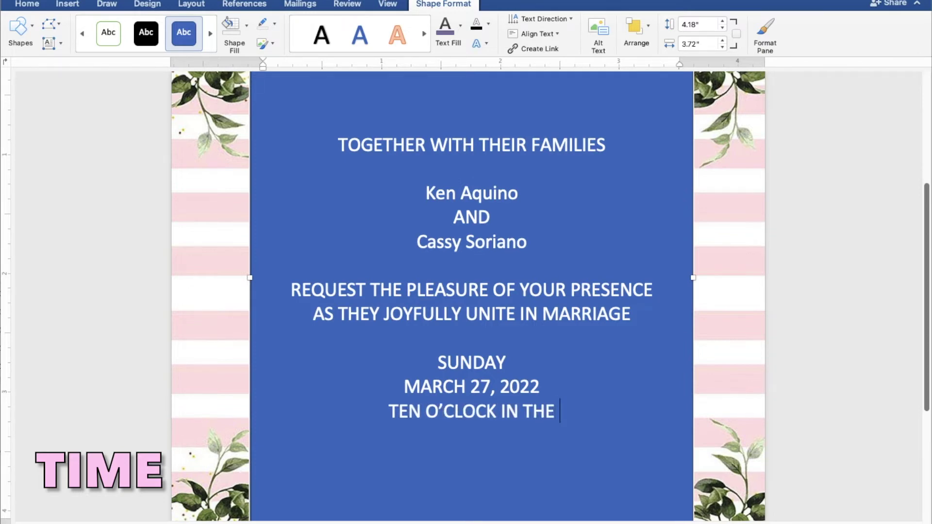
type("MORNING")
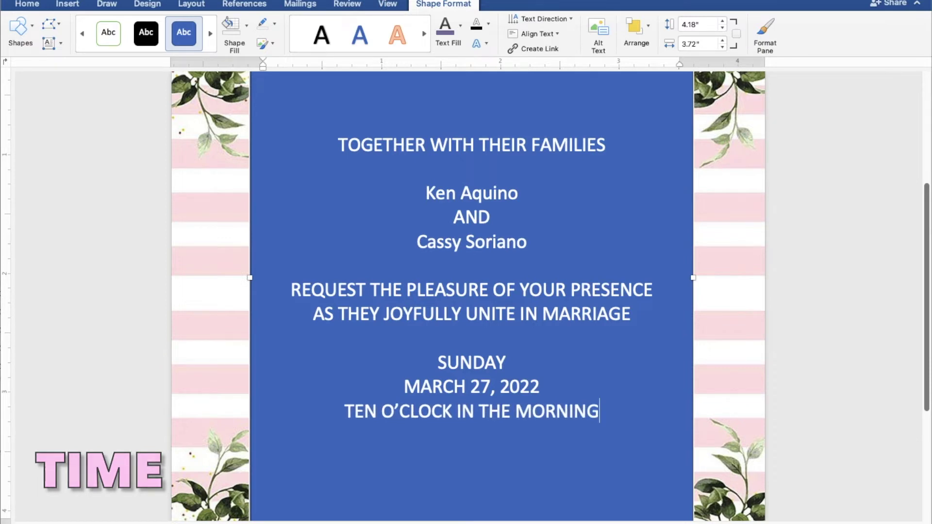
key("Return")
type("ST. THOMAS ")
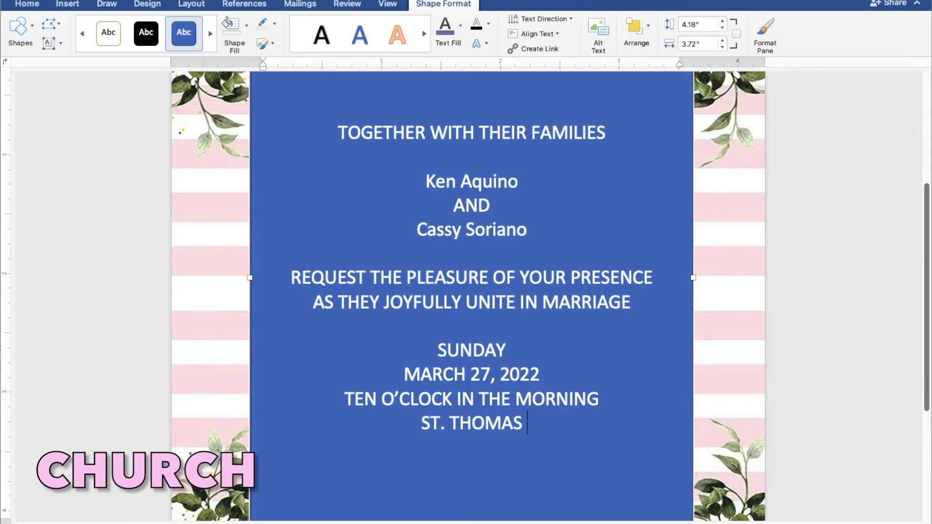
type("AQUIN")
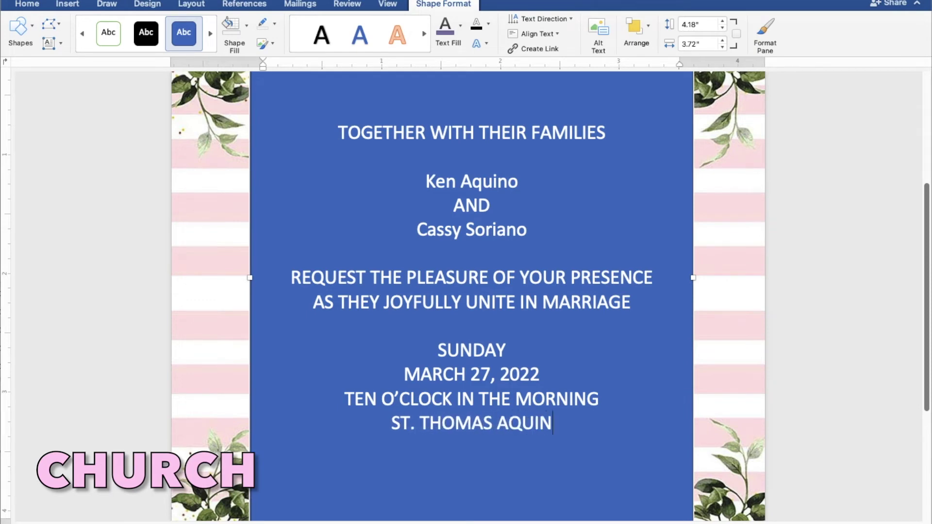
type("AS PARISH ")
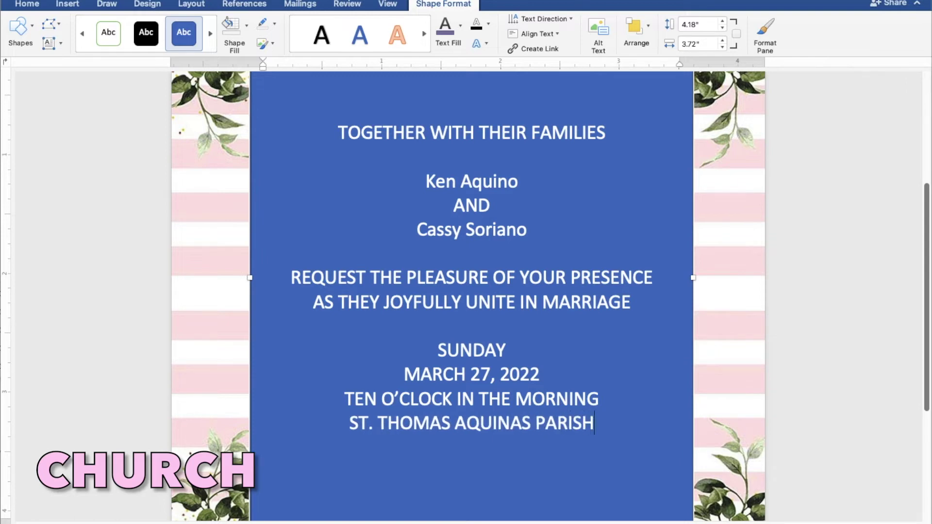
type("CH")
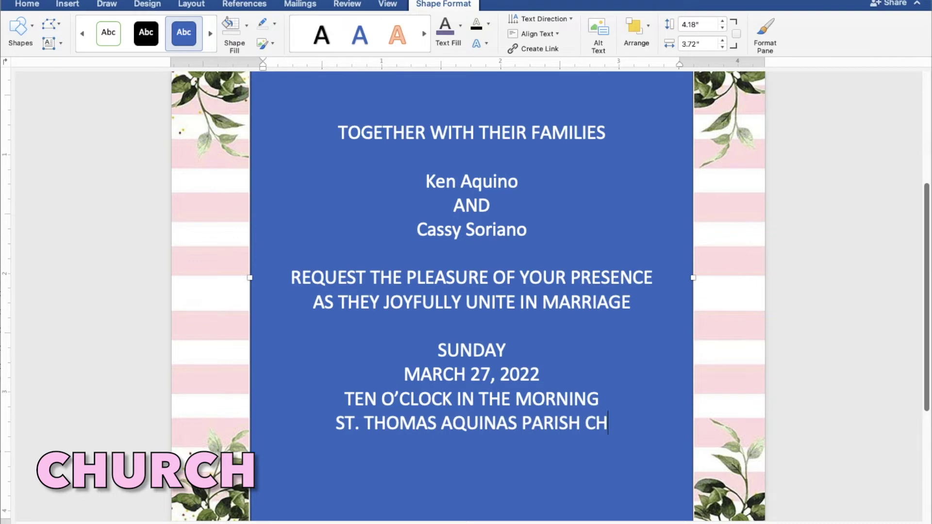
type("UR")
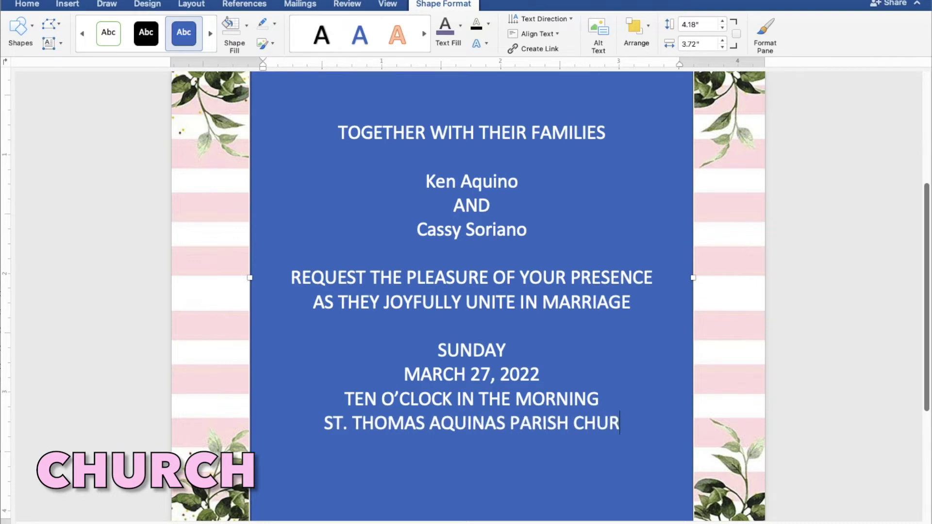
type("CH")
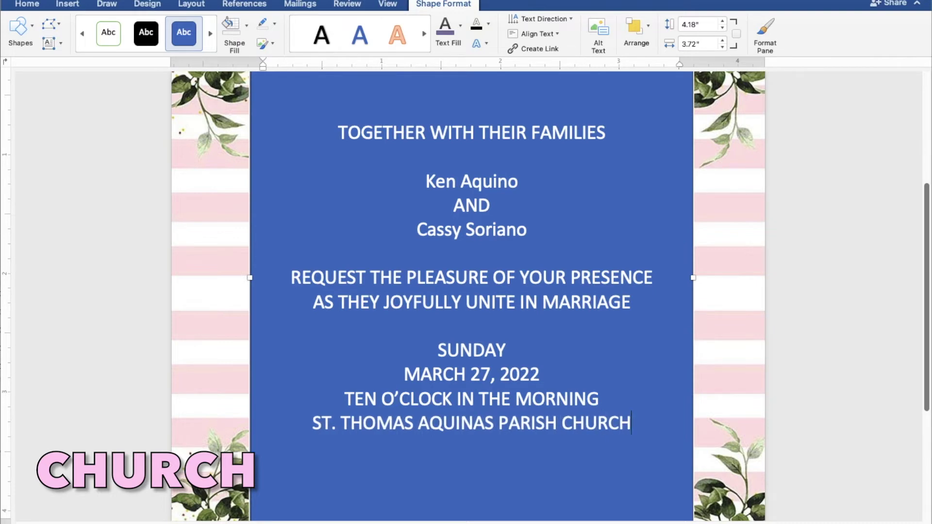
key("Return")
type("MANGALDAN ")
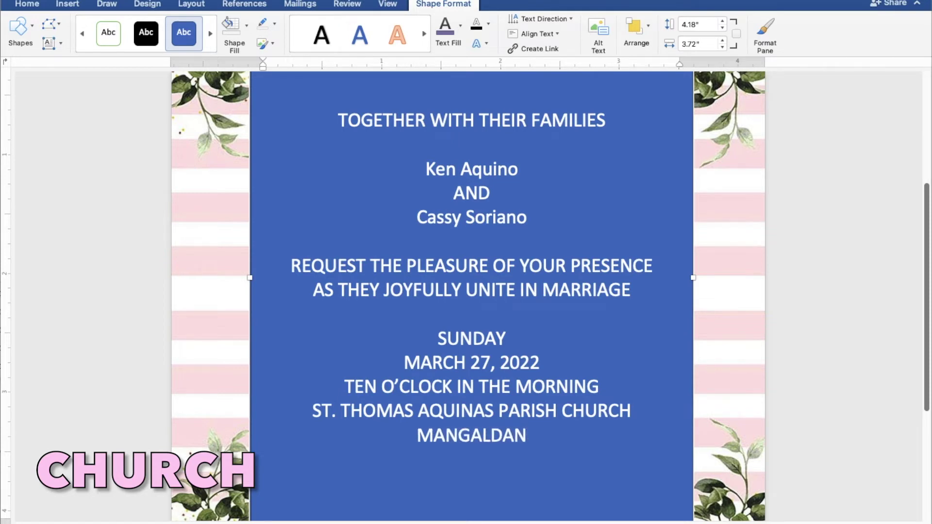
type("PANGASINAN")
key("Return")
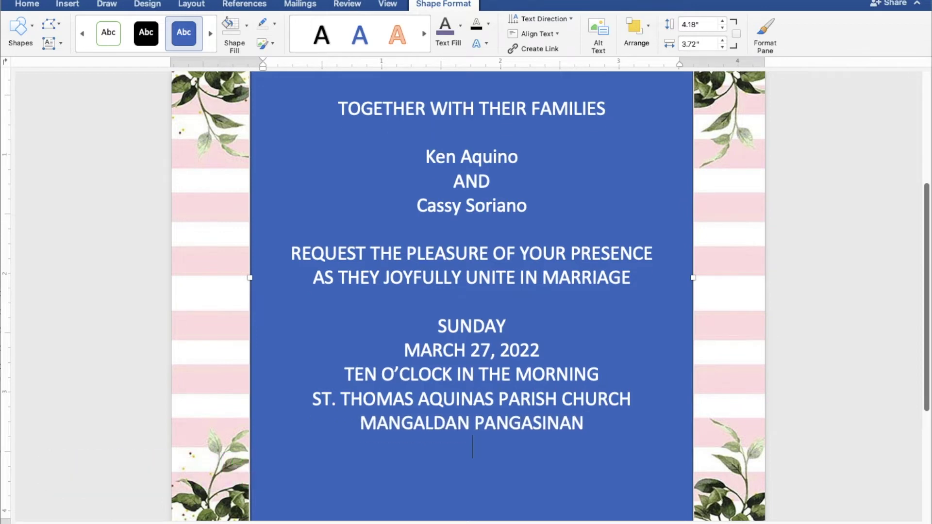
key("Return")
type("R")
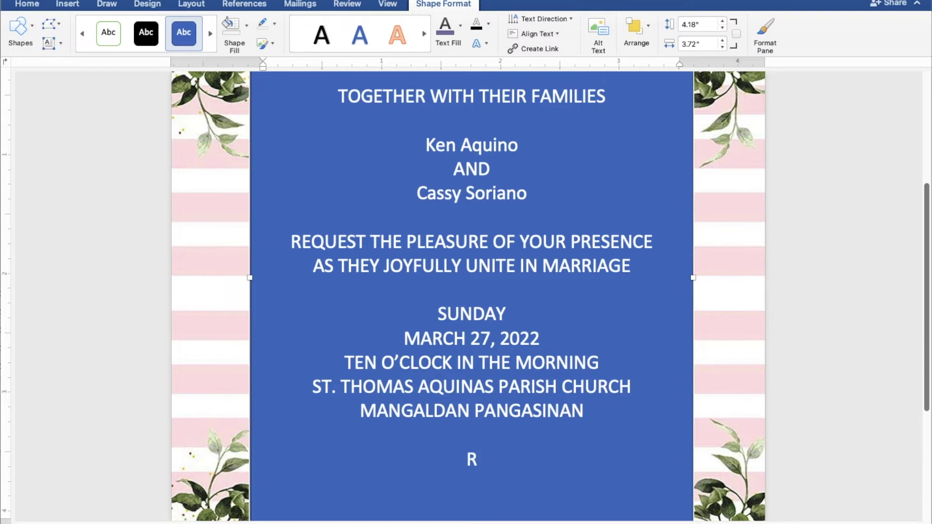
type("ece")
type("ption to follow")
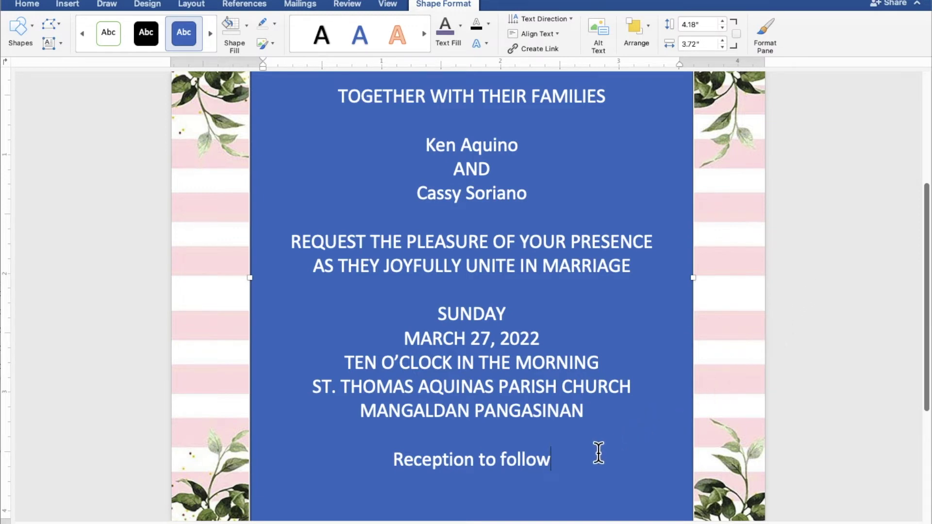
left_click_drag(558, 462, 440, 333)
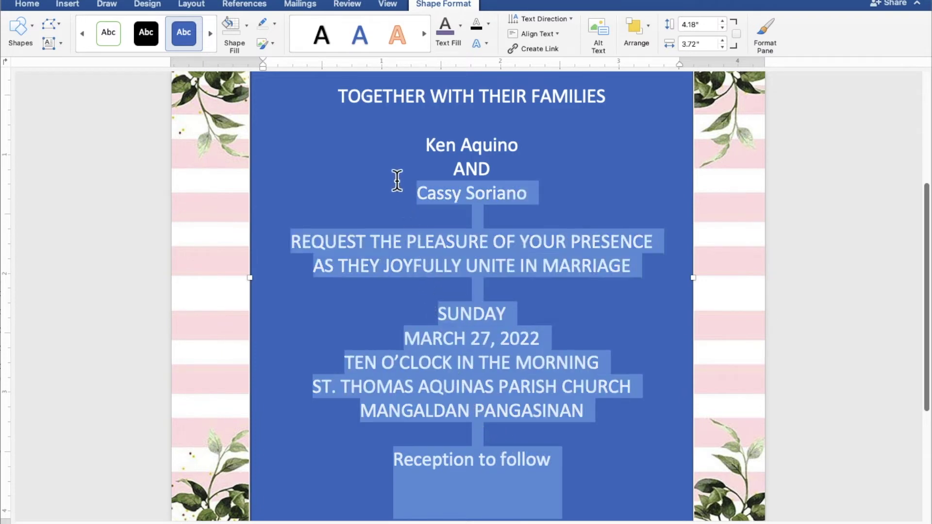
Step: Remove the rectangle's blue fill and outline, and make all invitation text black
mouse_move(440, 334)
left_mouse_down()
mouse_move(351, 117)
mouse_move(335, 103)
left_mouse_up()
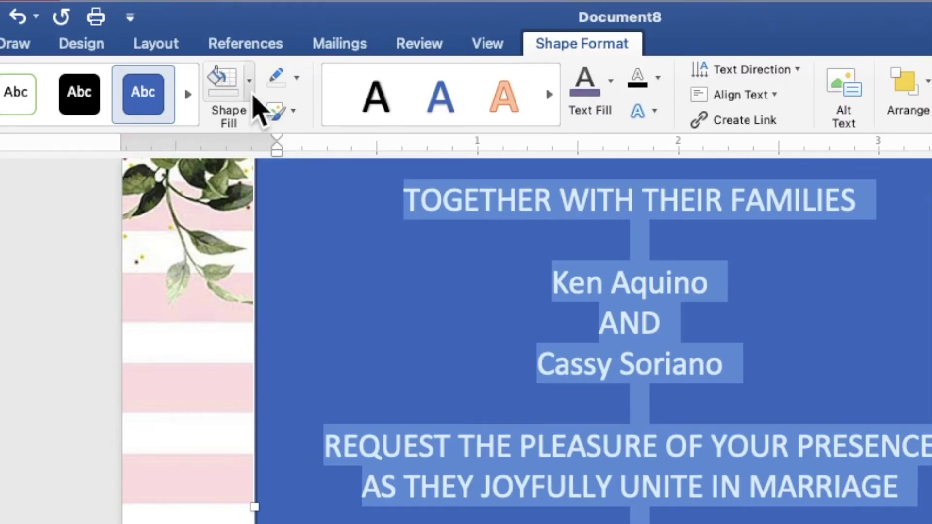
left_click(252, 95)
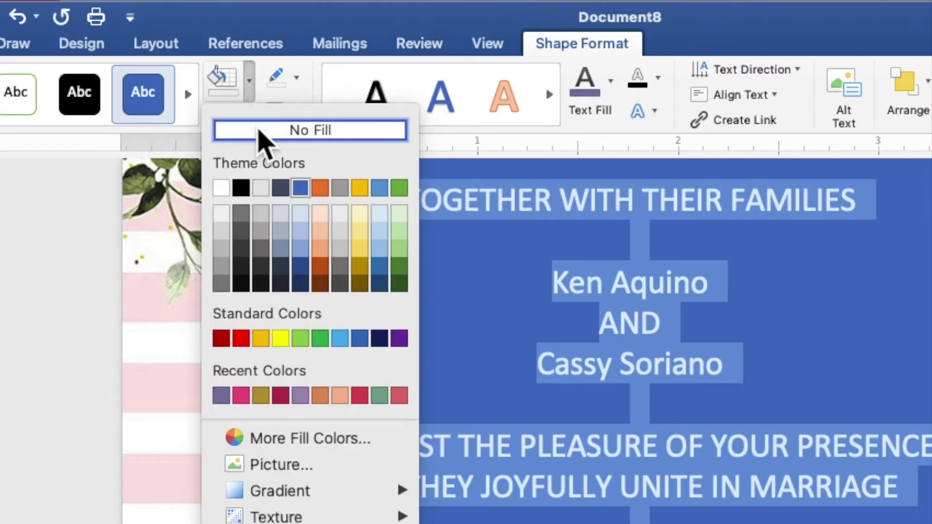
left_click(260, 131)
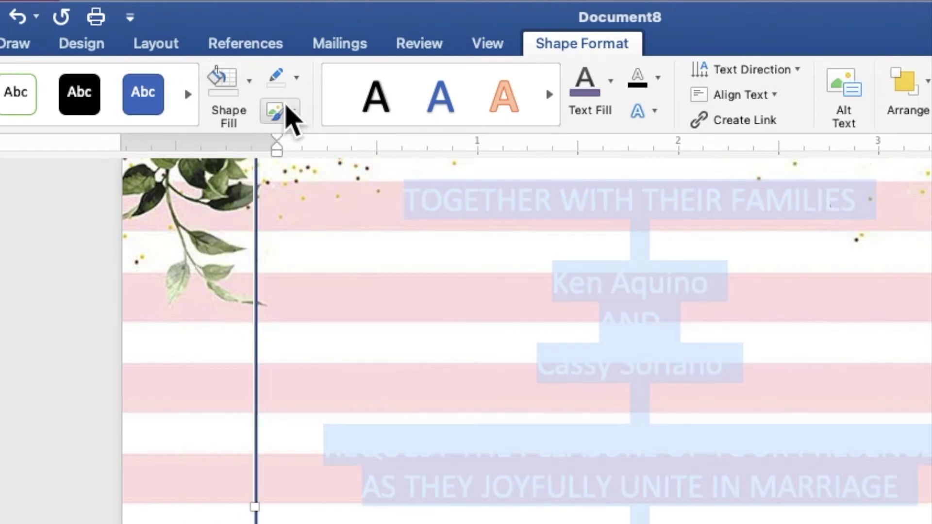
left_click(297, 80)
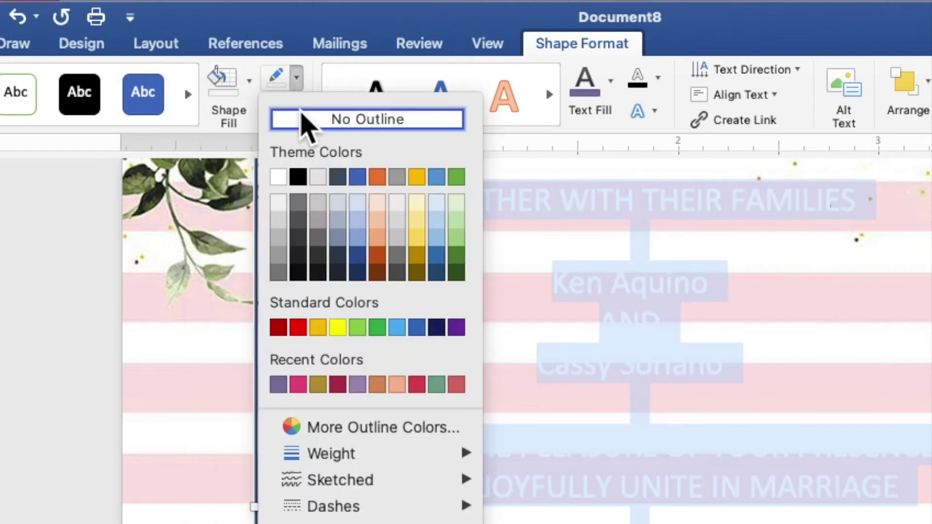
left_click(303, 121)
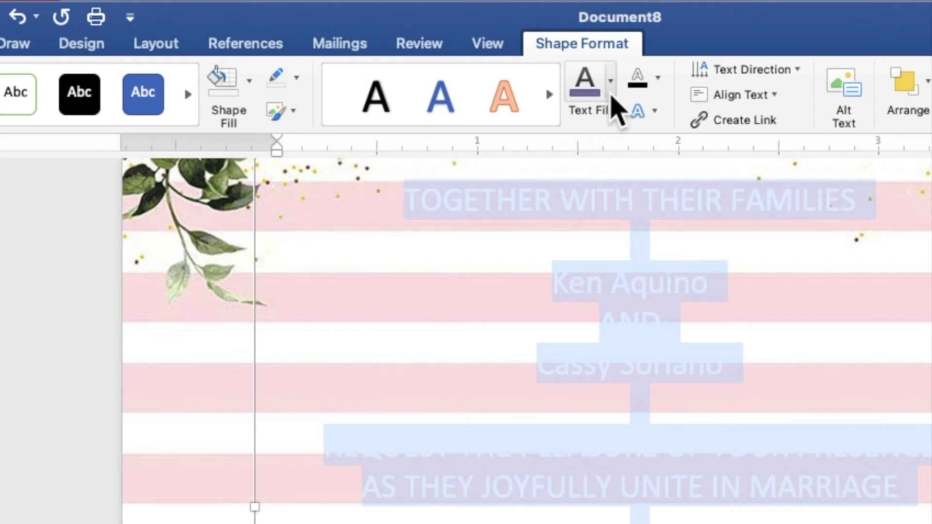
left_click(611, 81)
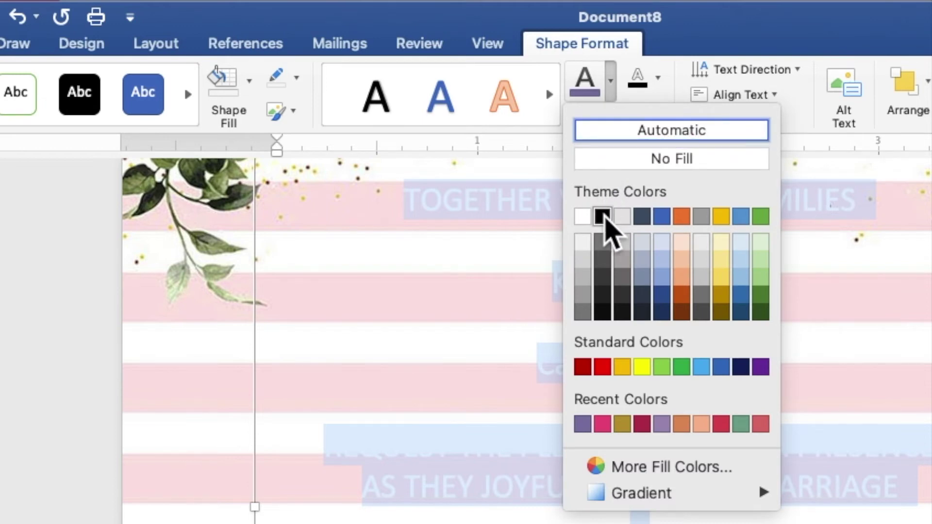
left_click(604, 218)
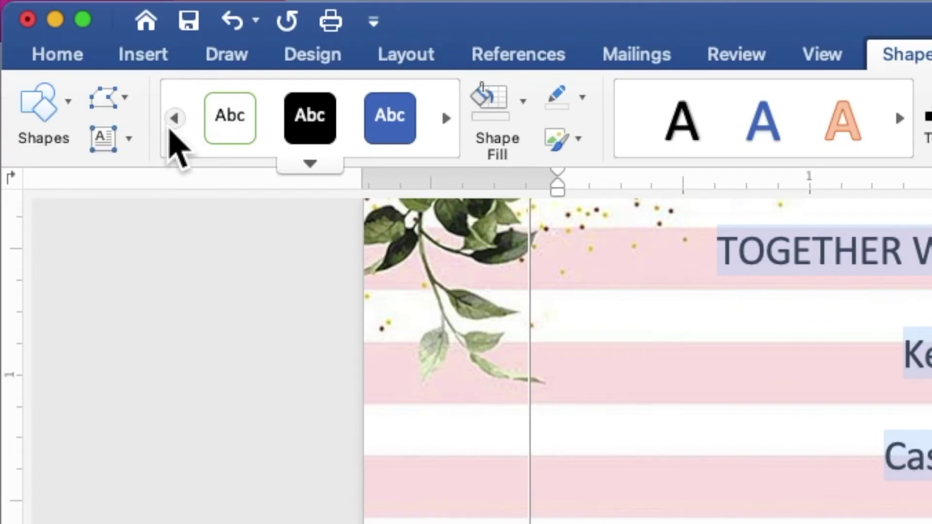
Step: Set the entire invitation text to Times New Roman at 9 pt
left_click(77, 60)
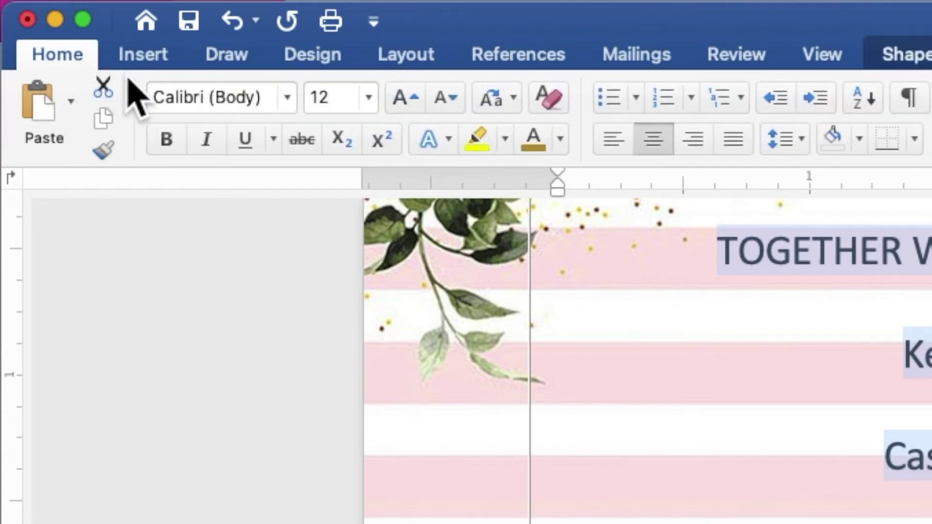
left_click(290, 108)
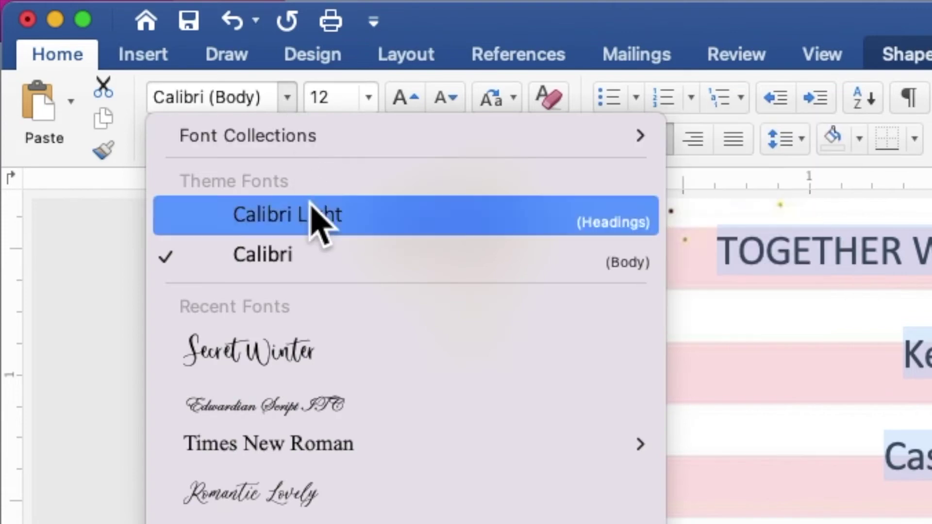
mouse_move(291, 444)
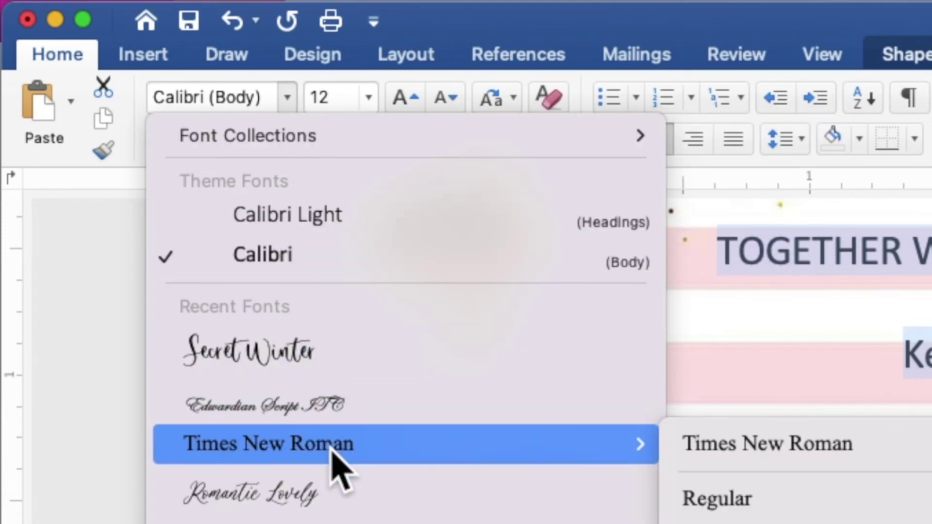
left_click(332, 449)
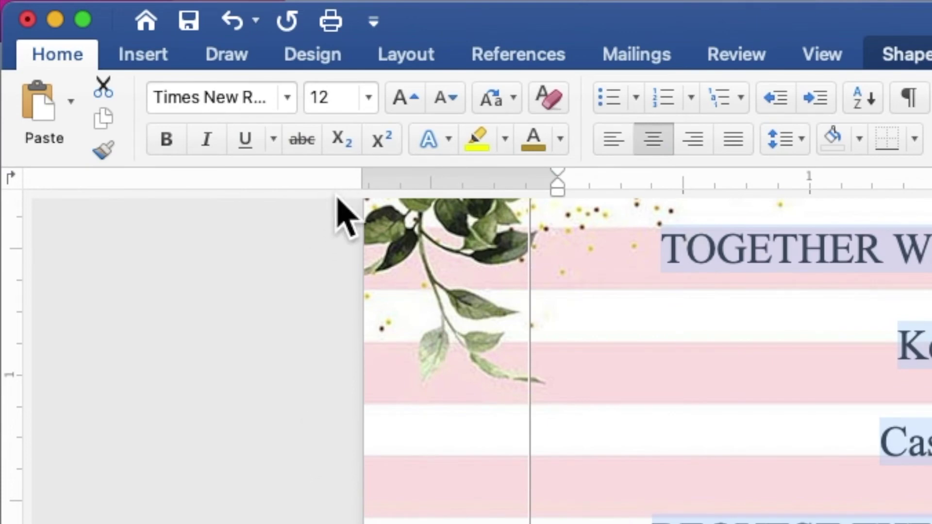
left_click_drag(337, 98, 309, 98)
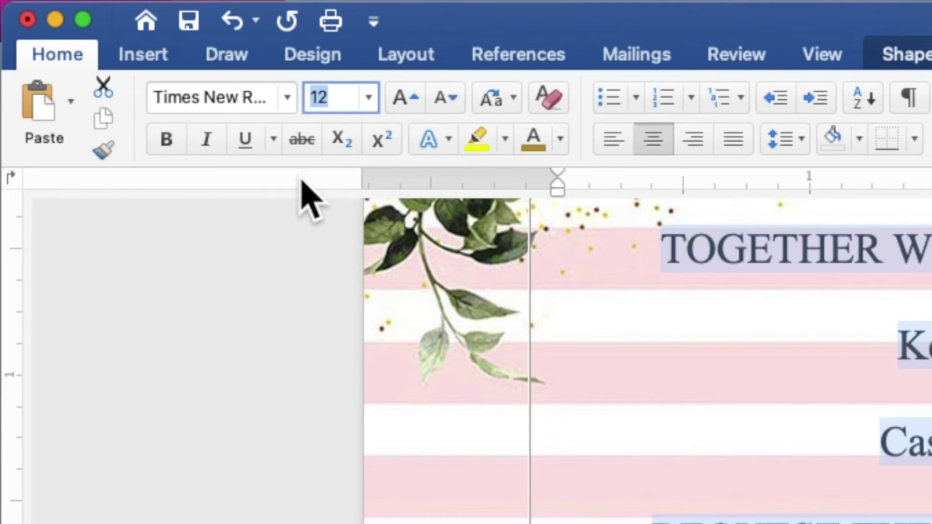
type("9")
key("Return")
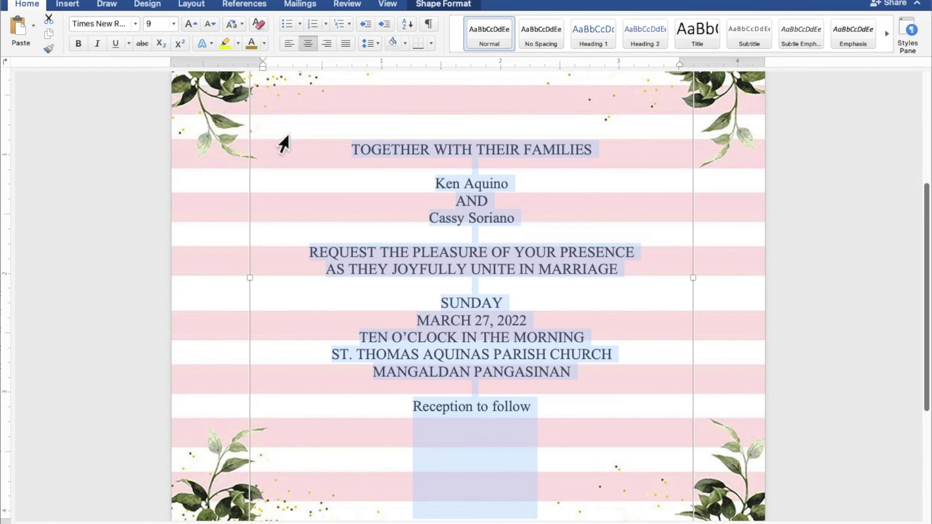
Step: Format both of the couple's names in purple Secret Winter script at 30 pt
left_click(456, 183)
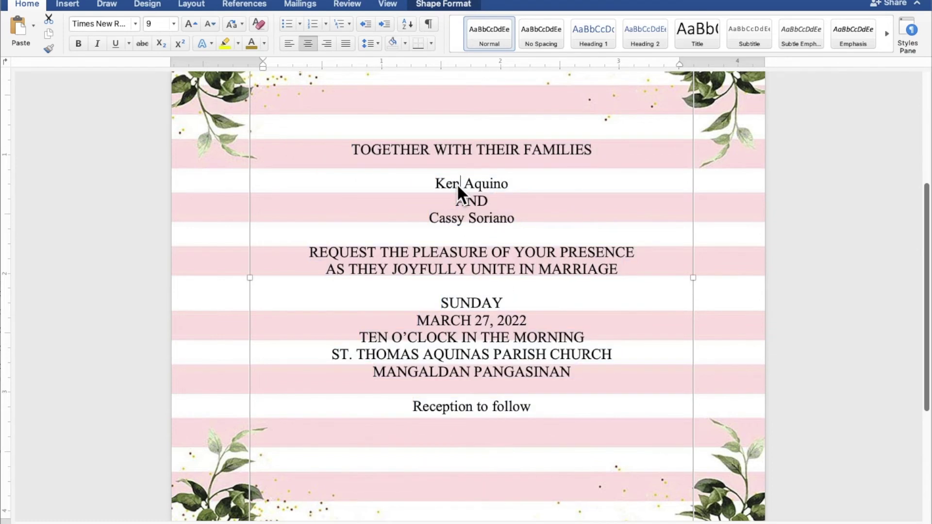
left_click_drag(513, 187, 443, 186)
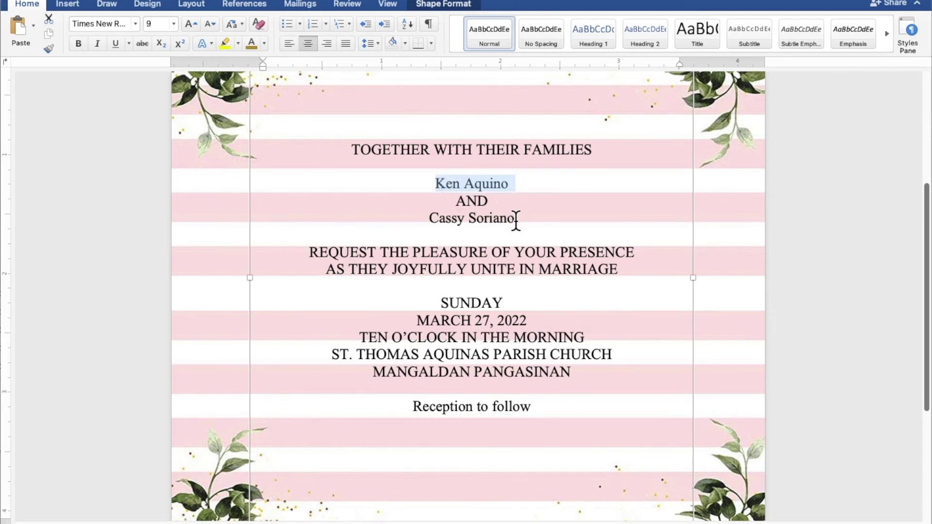
left_click_drag(518, 221, 442, 221)
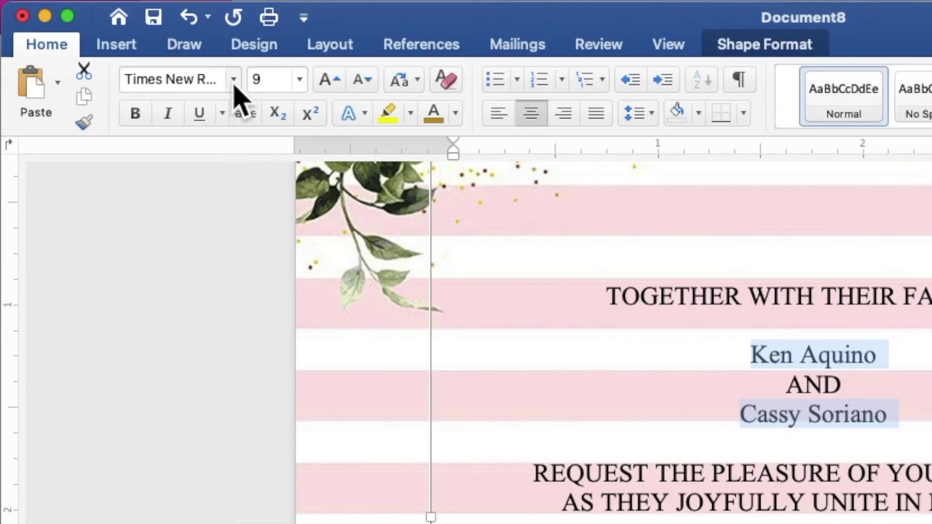
left_click(233, 80)
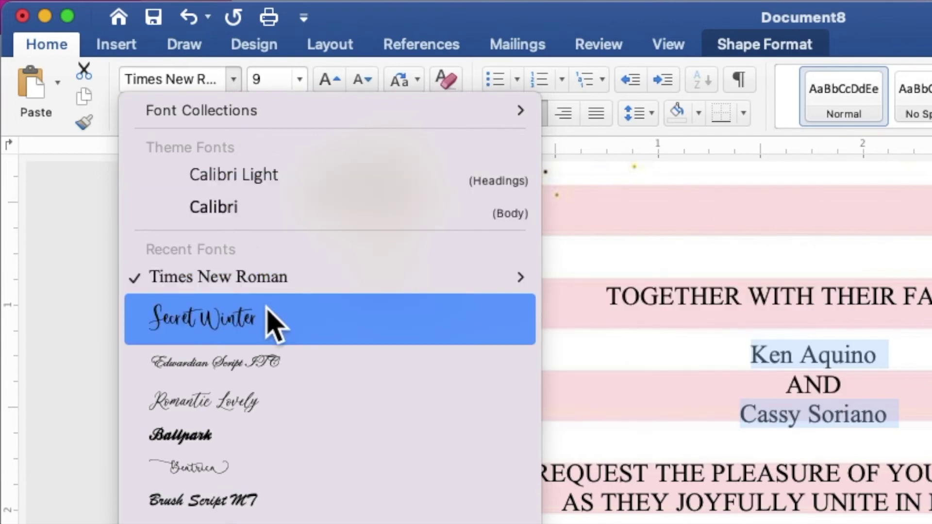
left_click(270, 325)
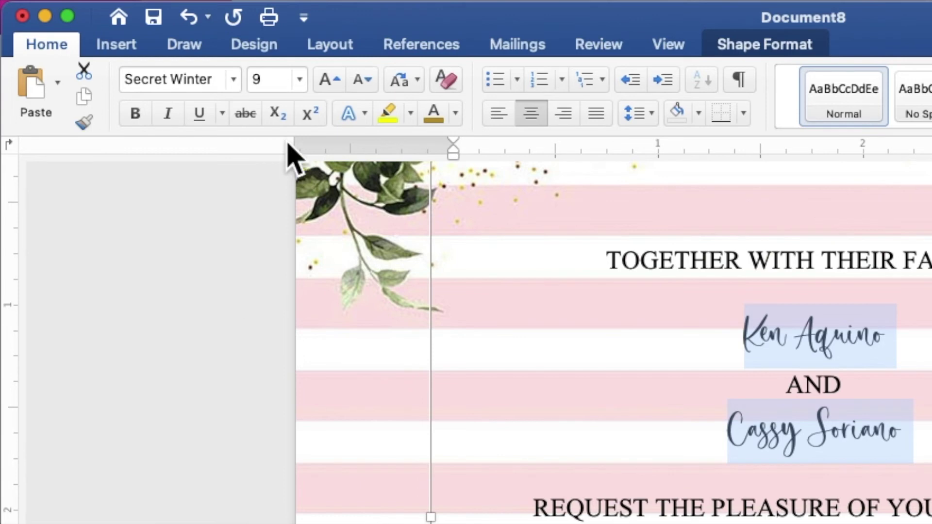
left_click(256, 79)
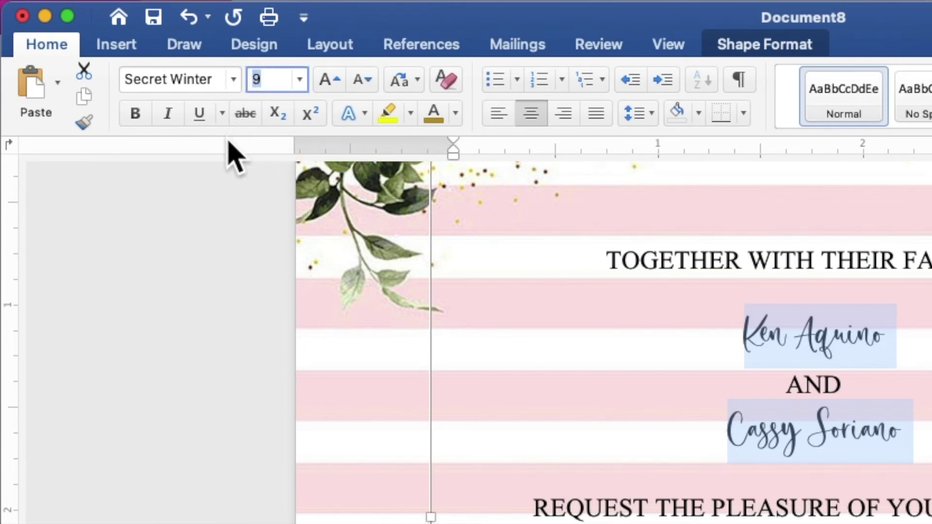
type("30")
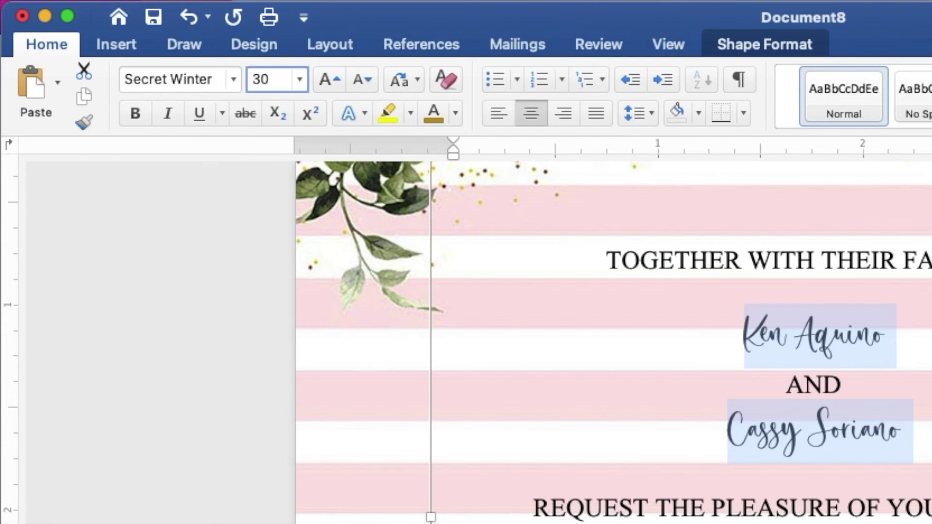
key("Return")
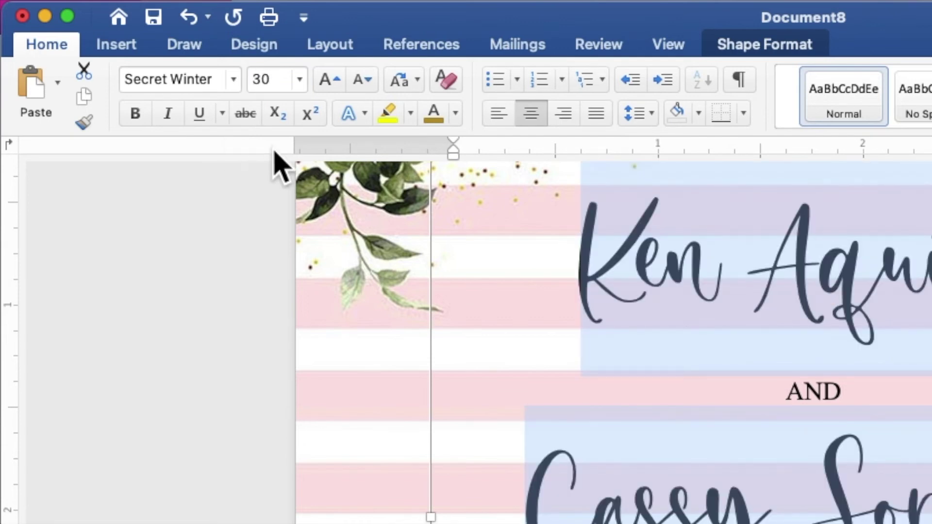
left_click(456, 116)
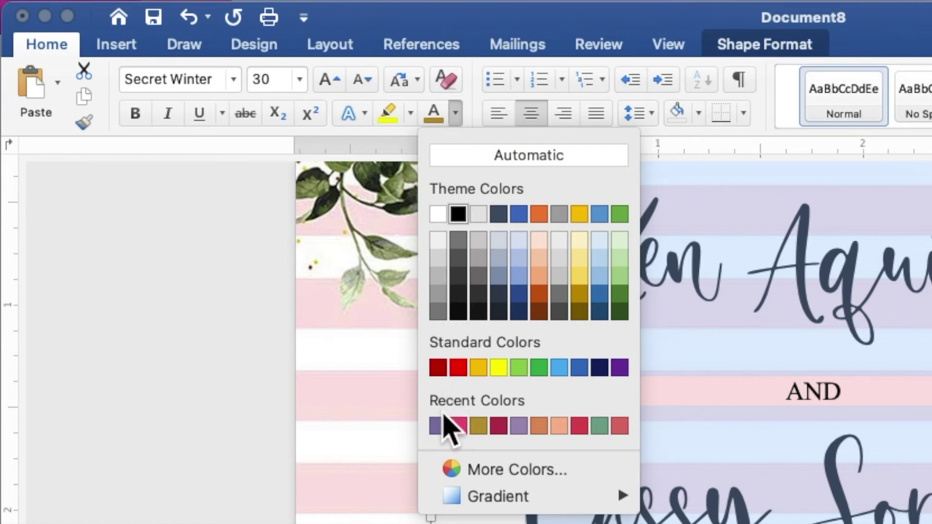
left_click(438, 426)
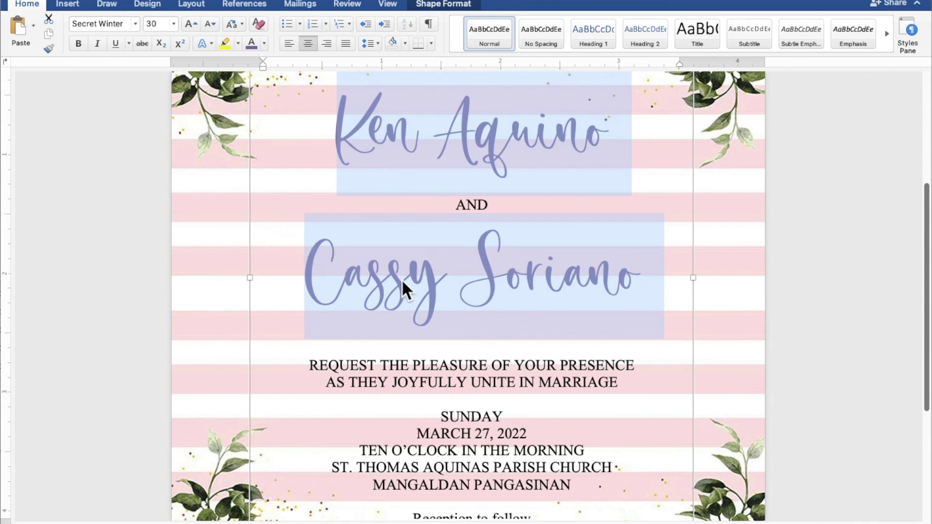
Step: Lower the text box's bottom edge so 'Reception to follow' fits, then select that line
scroll(506, 301, "down", 3)
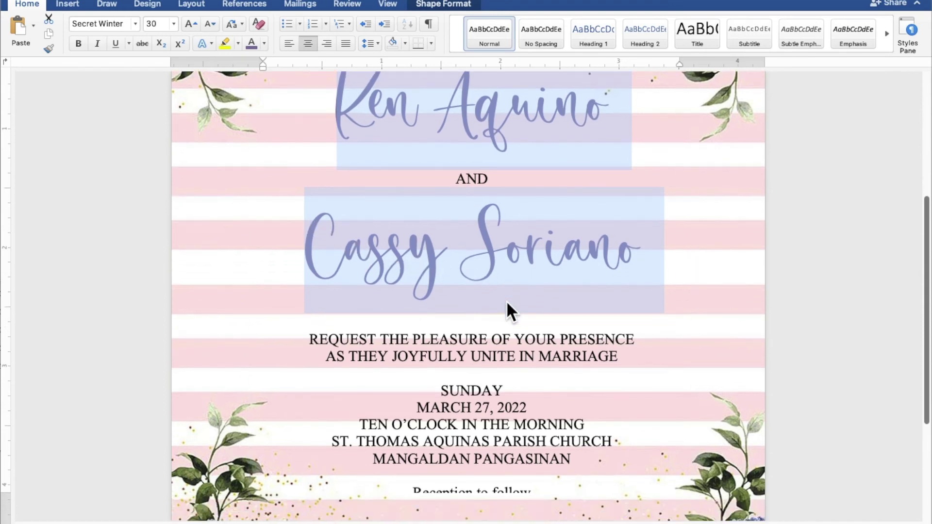
scroll(506, 300, "down", 1)
scroll(506, 300, "down", 1)
scroll(506, 300, "down", 1)
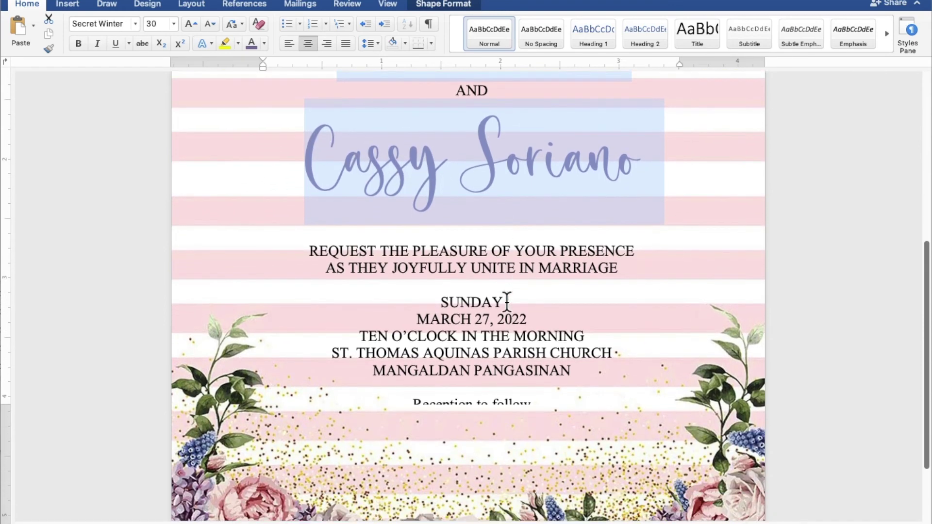
scroll(506, 300, "down", 1)
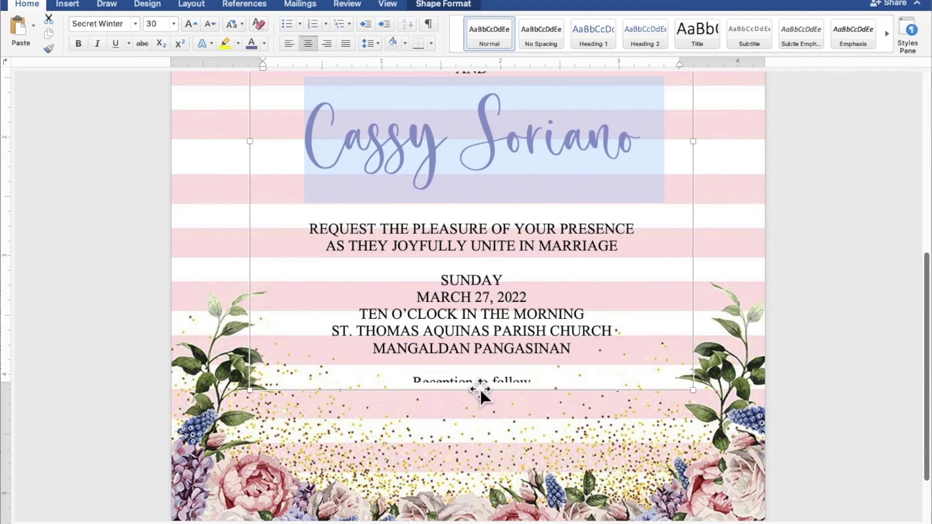
left_click_drag(471, 390, 480, 409)
left_click(512, 385)
left_click_drag(533, 389, 462, 392)
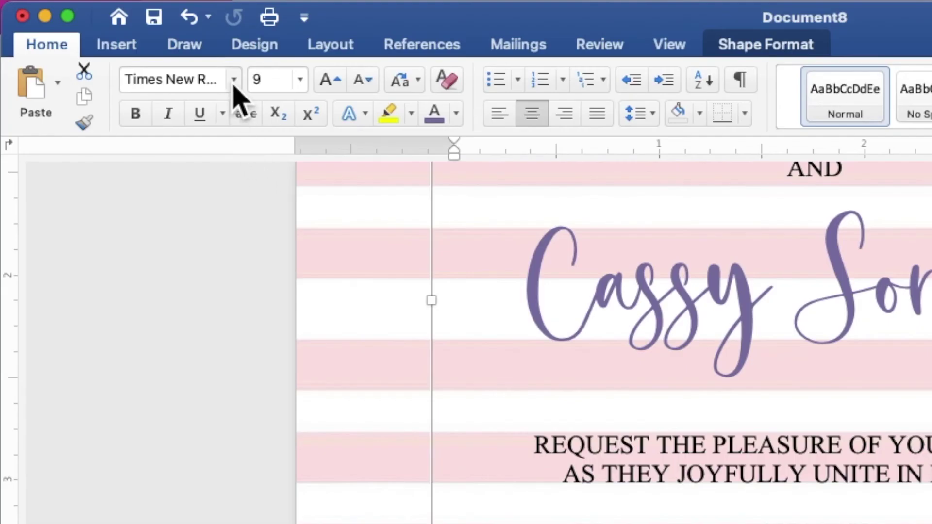
Step: Format 'Reception to follow' in purple Secret Winter at 12 pt and stretch the text box lower
left_click(135, 25)
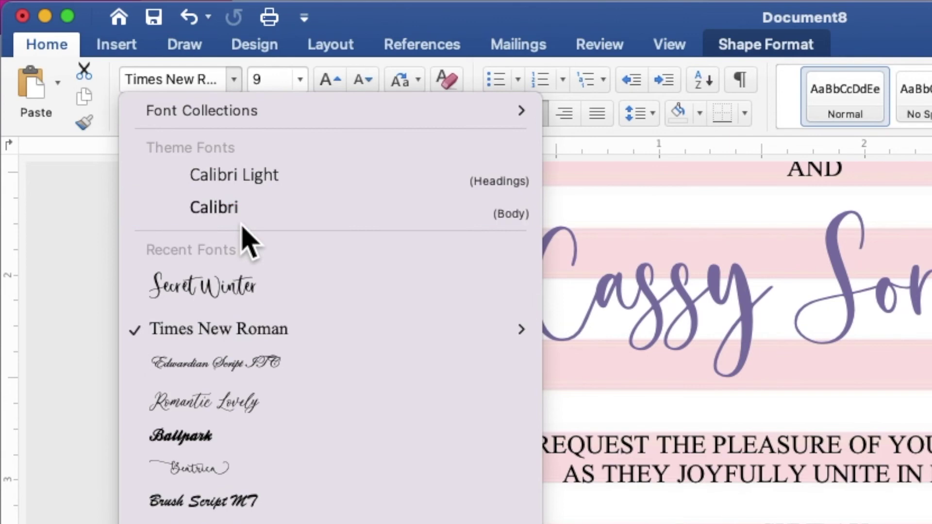
left_click(245, 274)
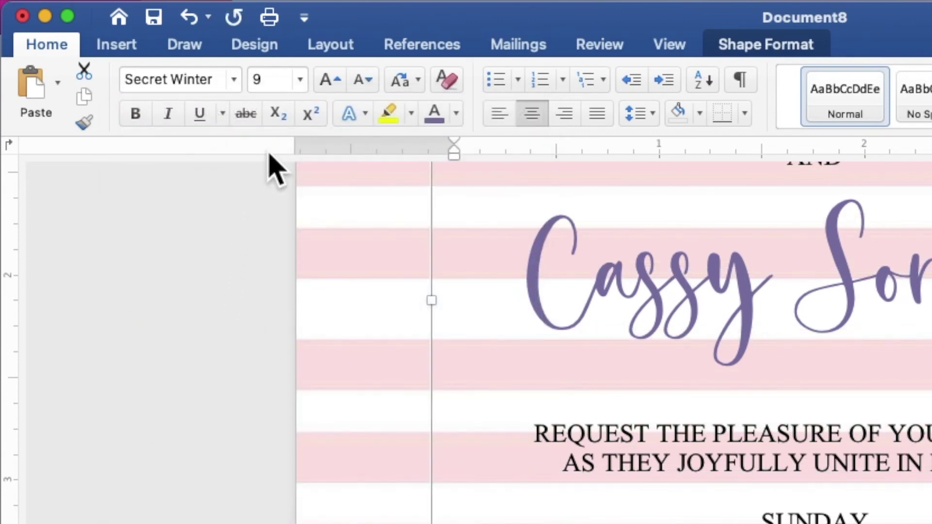
left_click(273, 80)
double_click(251, 79)
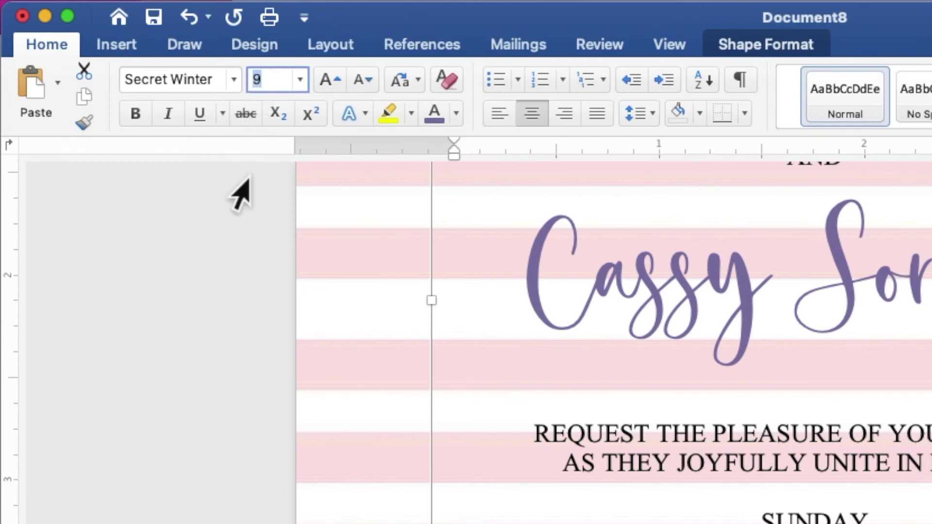
type("12")
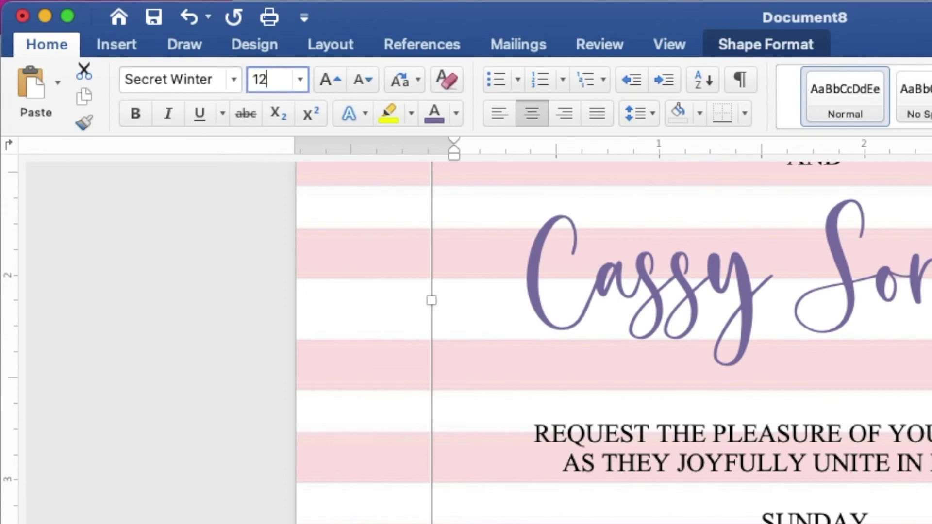
key("Return")
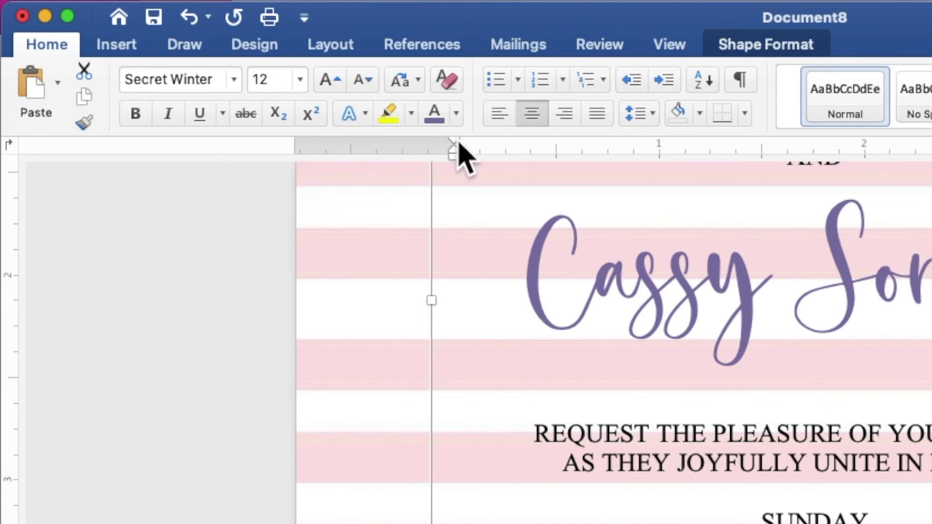
left_click(456, 114)
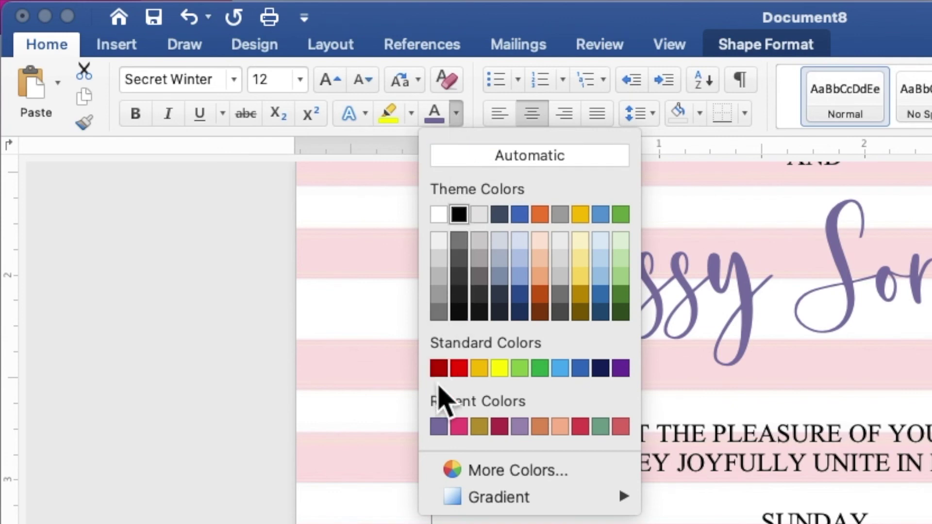
left_click(439, 427)
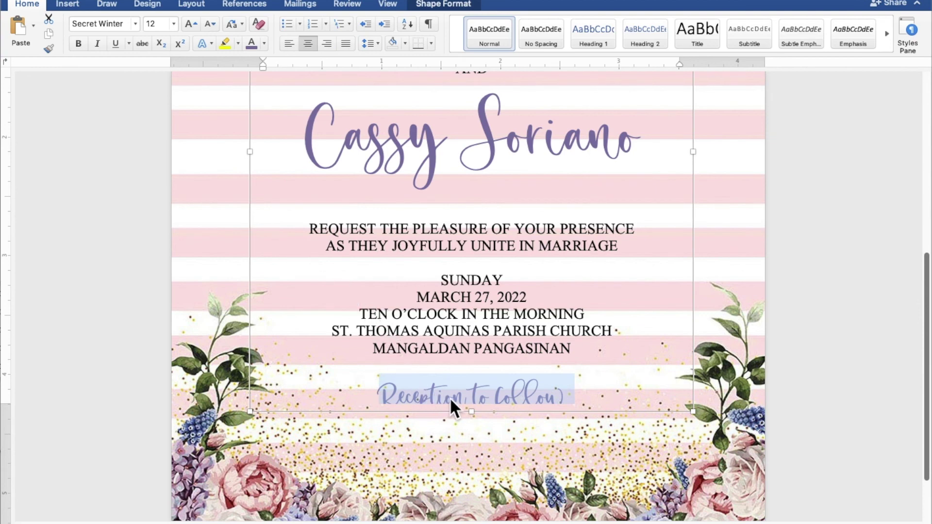
left_click_drag(470, 414, 475, 431)
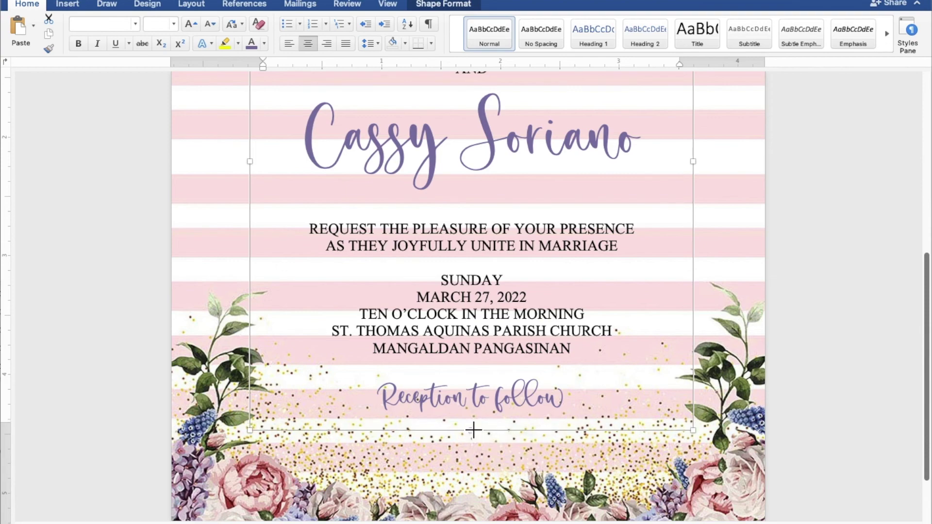
Step: Scroll down the page and deselect the text box to view the finished invitation
scroll(475, 431, "down", 5)
scroll(474, 432, "down", 2)
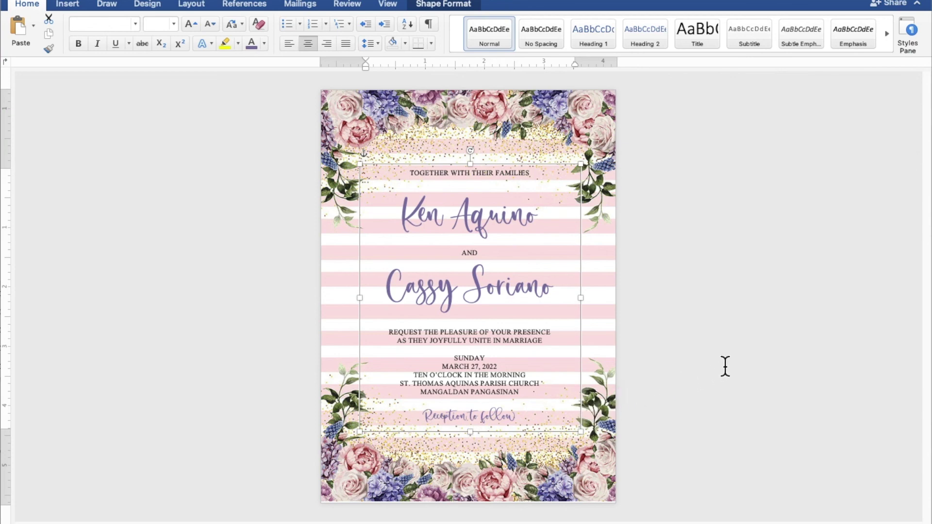
left_click(779, 343)
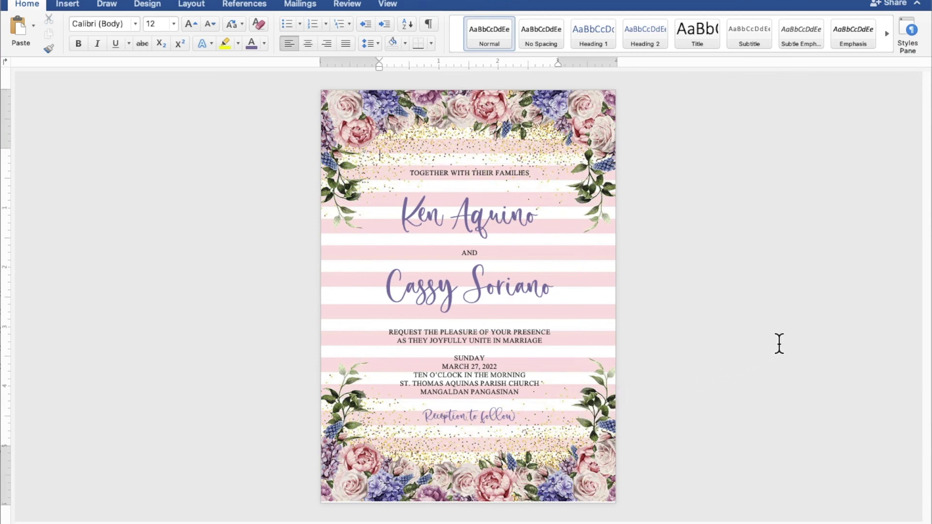